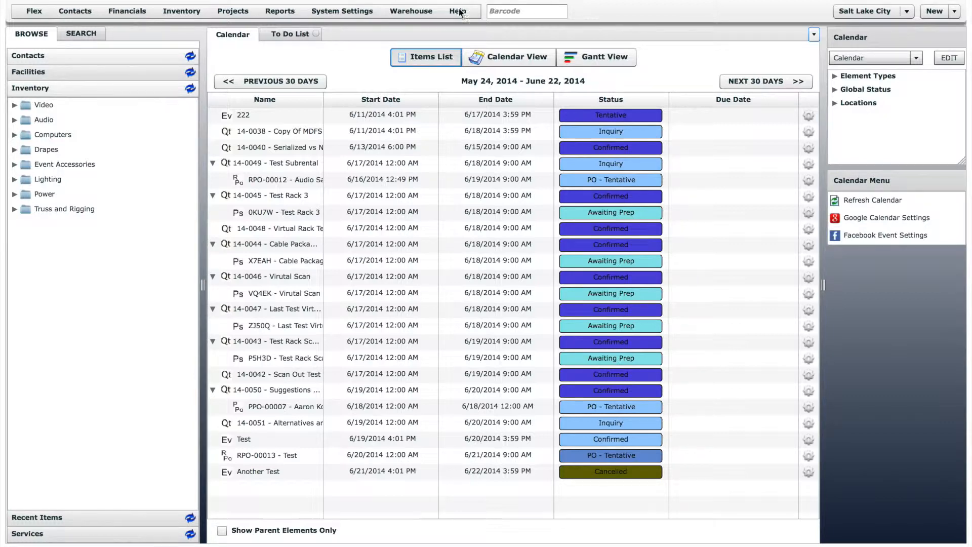
# - Open the inventory's list of maintenance procedures and select the Change Air Filter entry
pyautogui.click(195, 13)
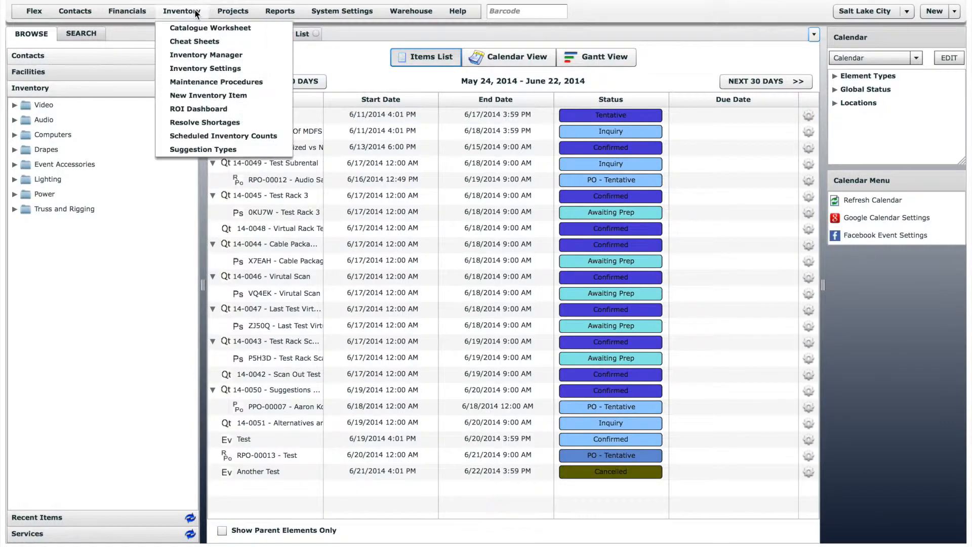
pyautogui.click(208, 82)
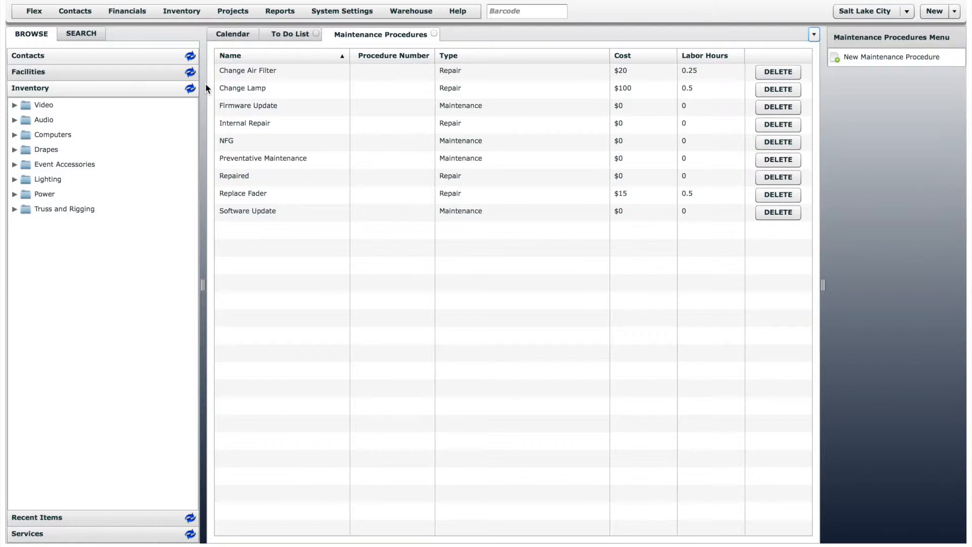
pyautogui.click(630, 70)
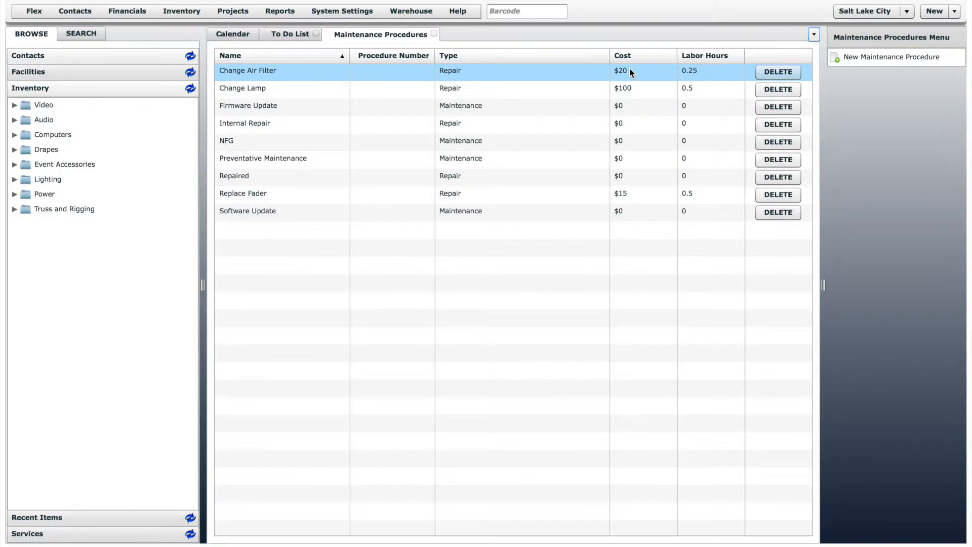
# - Start a new maintenance procedure named External Repair, leave its procedure number blank, and set its type to Repair
pyautogui.click(885, 58)
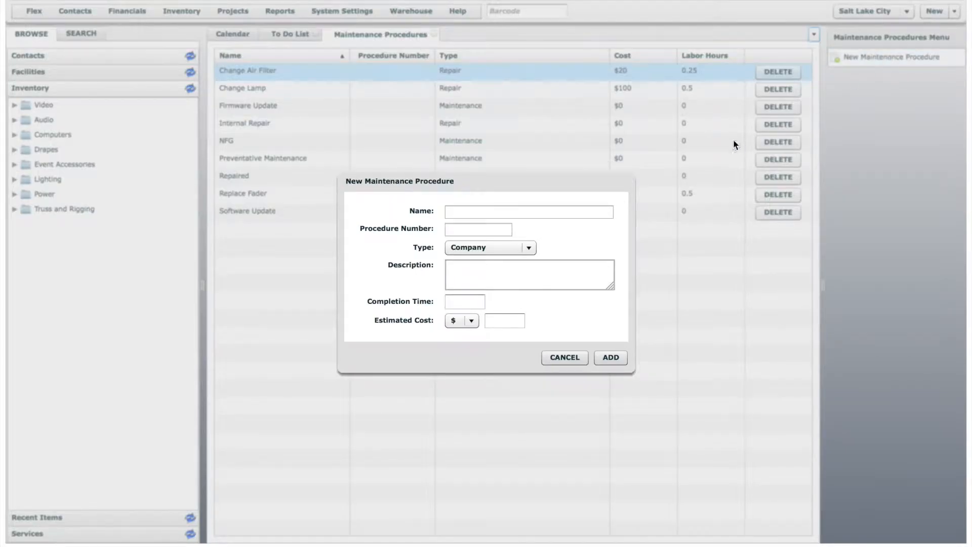
pyautogui.click(598, 212)
pyautogui.write('External Repair')
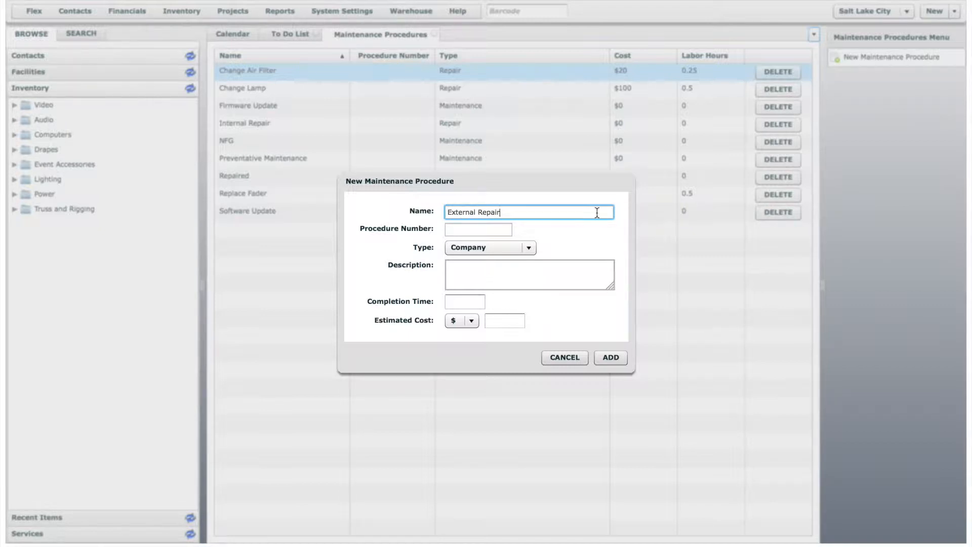
pyautogui.click(501, 230)
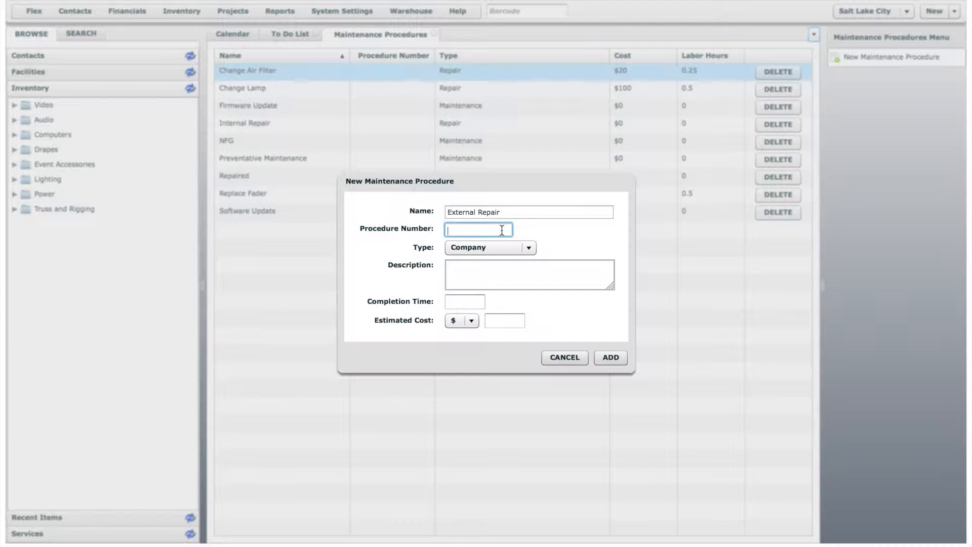
pyautogui.click(508, 247)
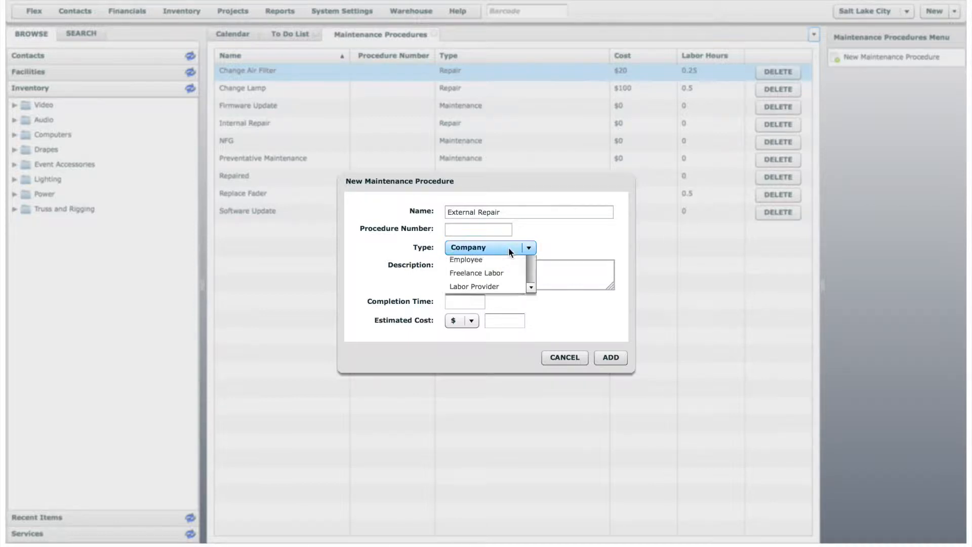
pyautogui.moveTo(531, 271); pyautogui.dragTo(533, 309)
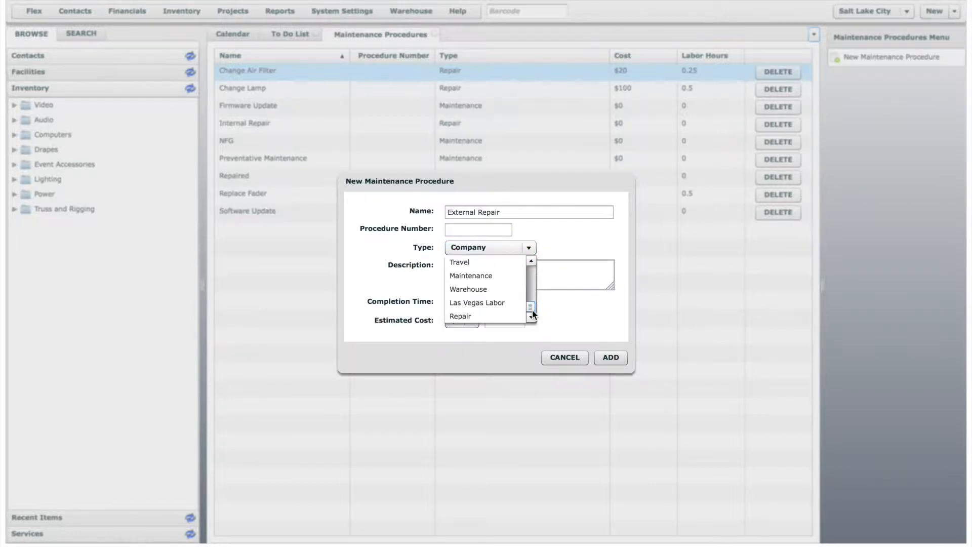
pyautogui.click(502, 315)
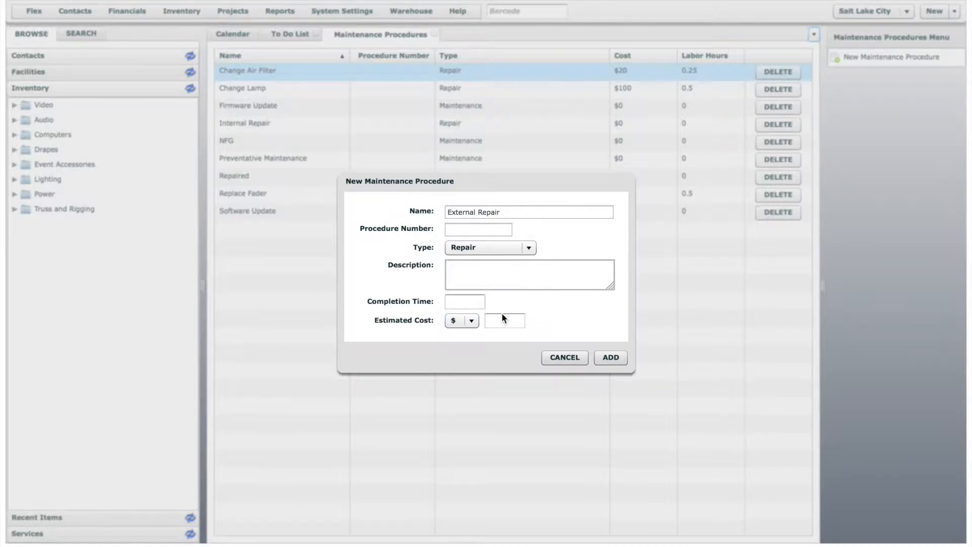
# - Describe the procedure as "Use when sending in for repair", leave completion time and estimated cost blank, and add it
pyautogui.click(520, 273)
pyautogui.write('Use when ')
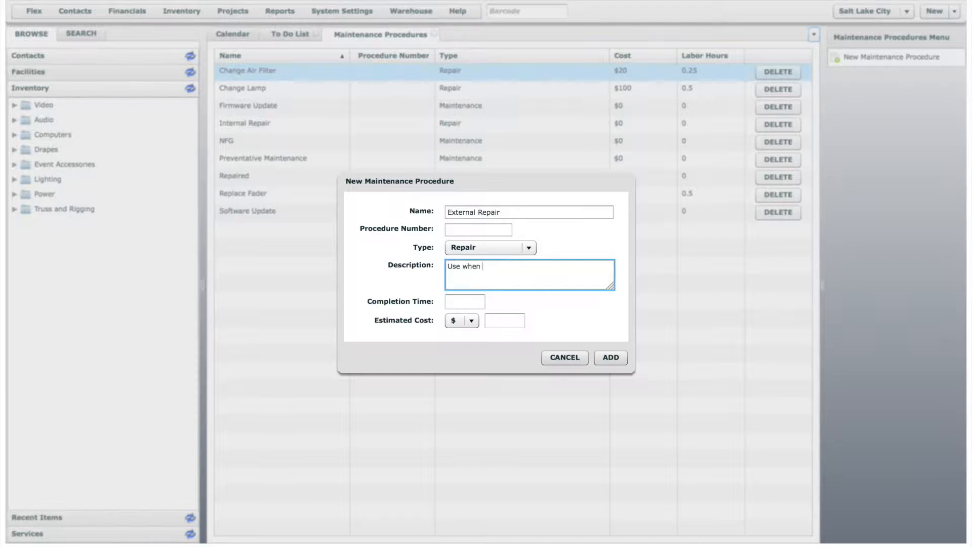
pyautogui.write('sending in for repair')
pyautogui.click(481, 301)
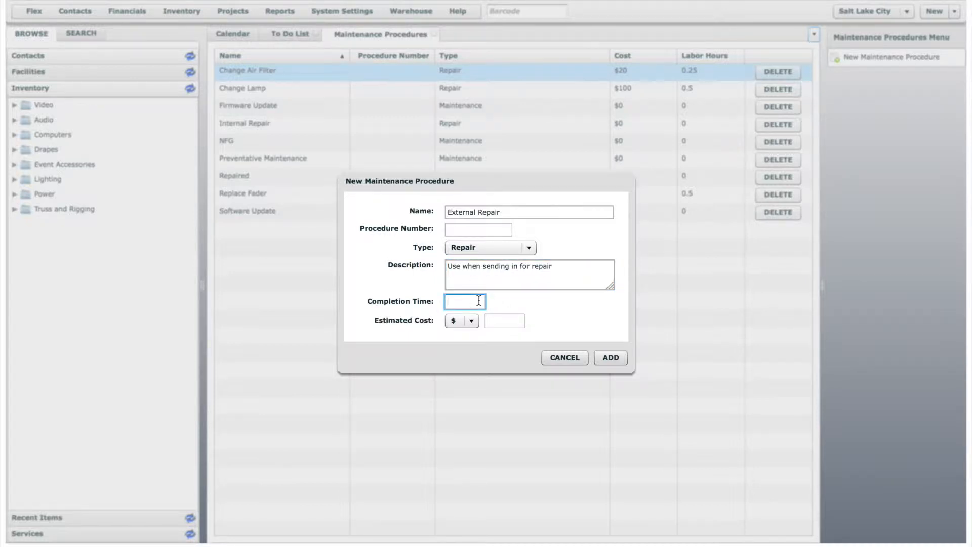
pyautogui.click(510, 321)
pyautogui.click(611, 358)
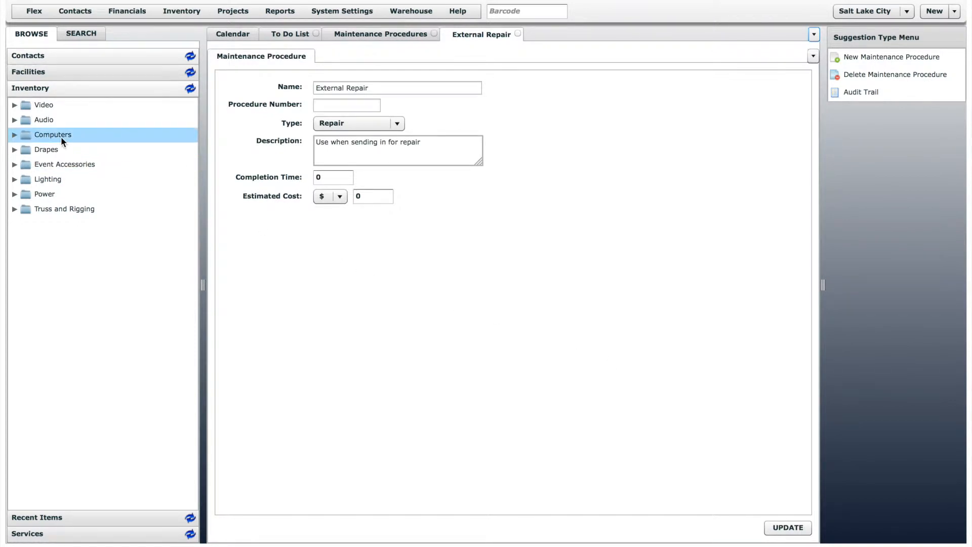
# - Open the details of serial unit 94948 of the Crown XTi 2000 amplifier from the Audio Amplifiers inventory
pyautogui.click(15, 121)
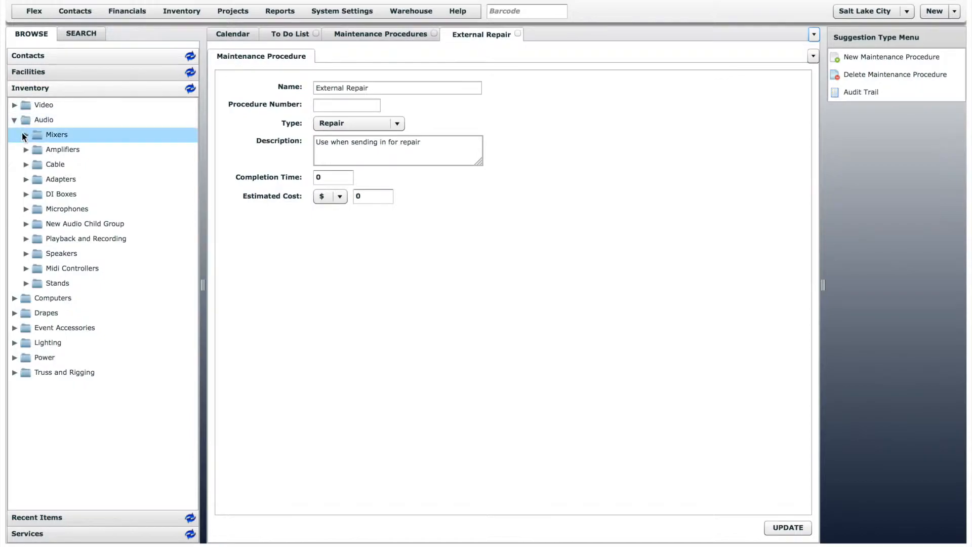
pyautogui.click(25, 149)
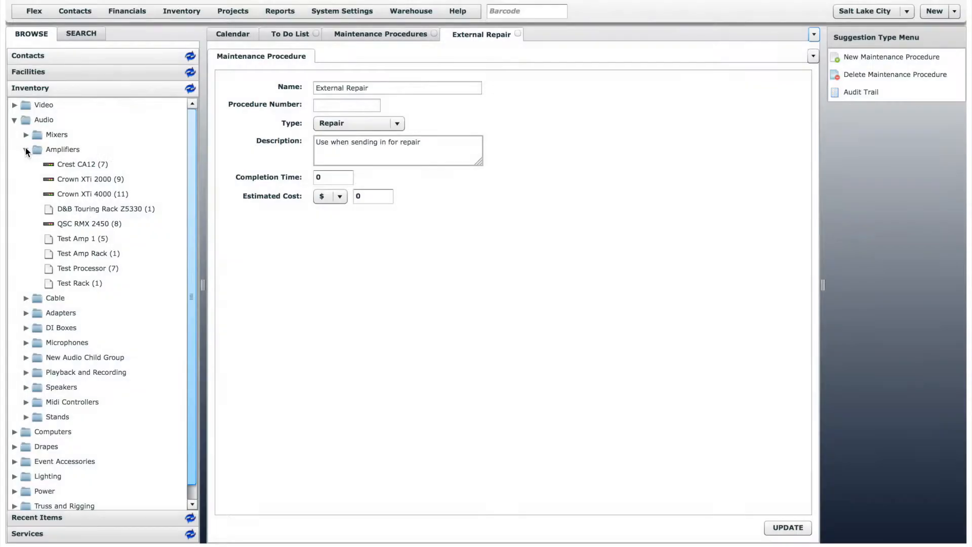
pyautogui.doubleClick(52, 178)
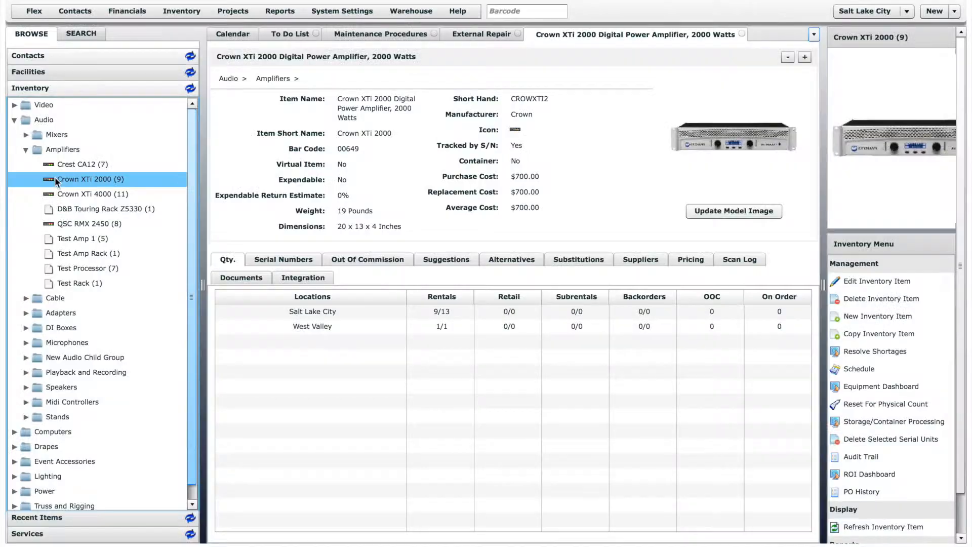
pyautogui.click(281, 260)
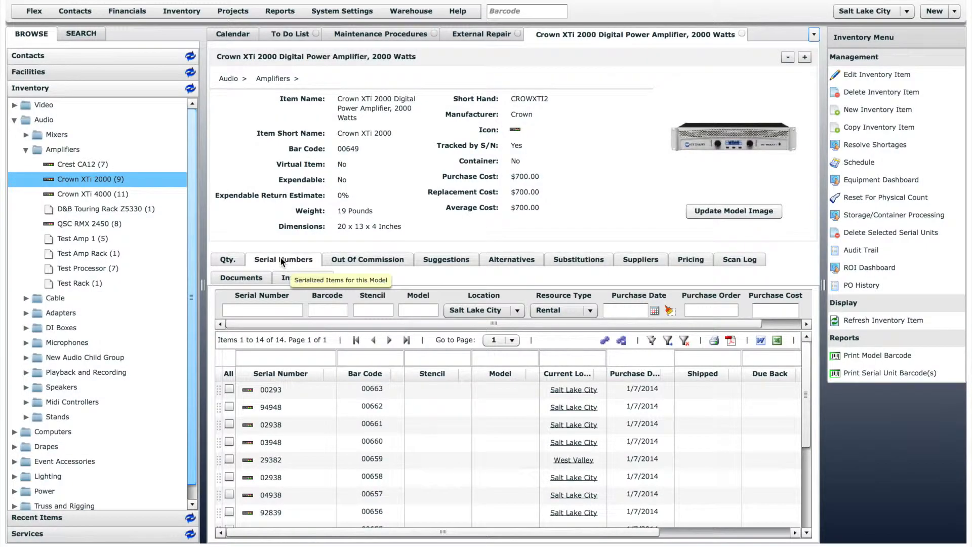
pyautogui.doubleClick(277, 405)
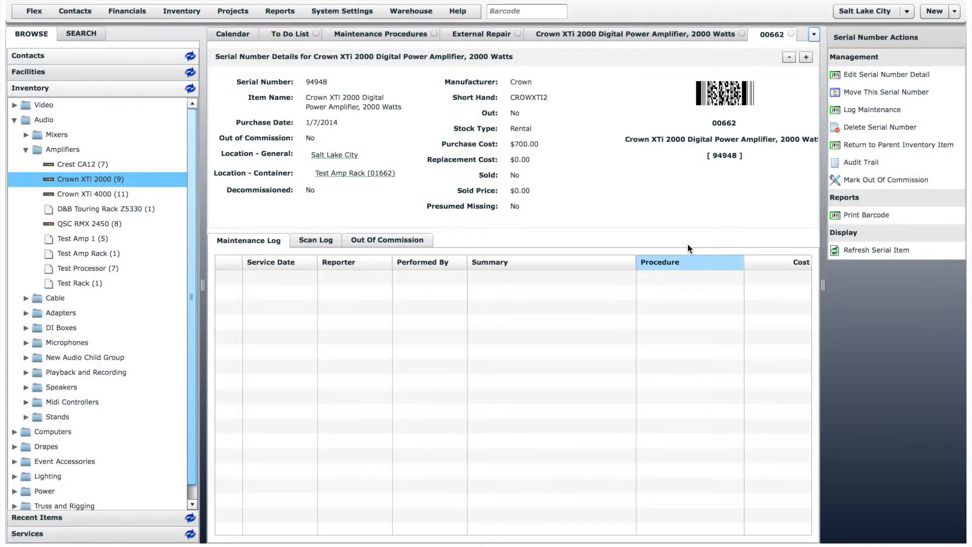
# - Start a maintenance log entry for the unit with the summary "Not turning on" and the External Repair procedure
pyautogui.click(897, 110)
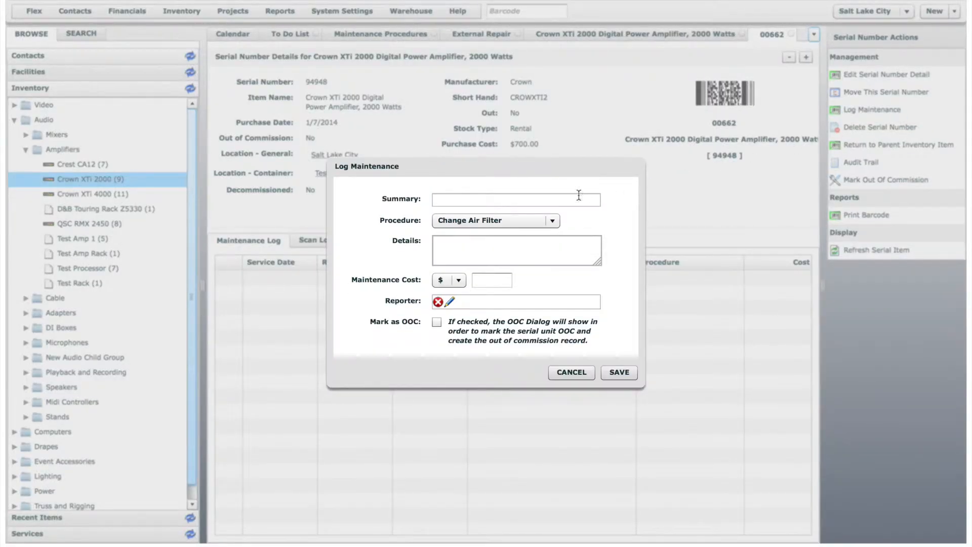
pyautogui.click(570, 200)
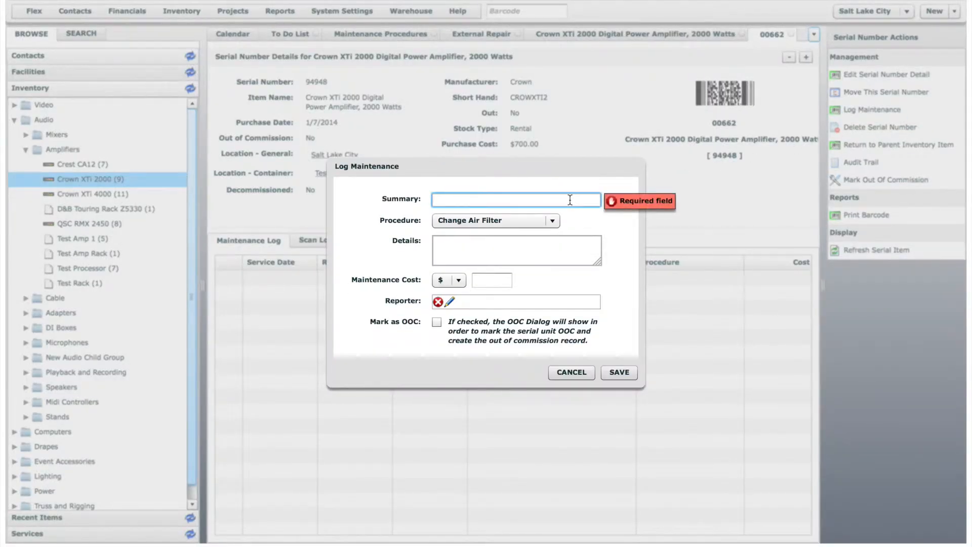
pyautogui.write('Not ')
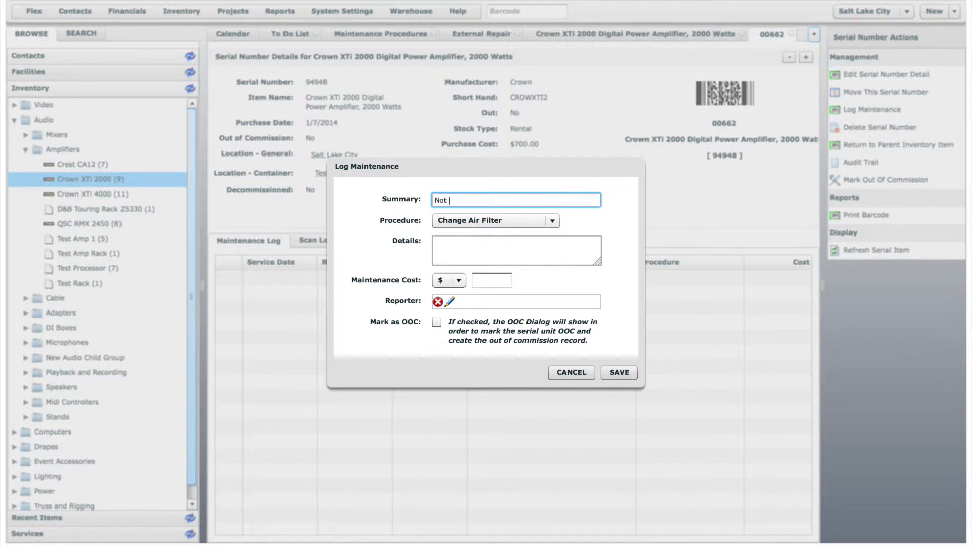
pyautogui.write('turning on')
pyautogui.click(552, 220)
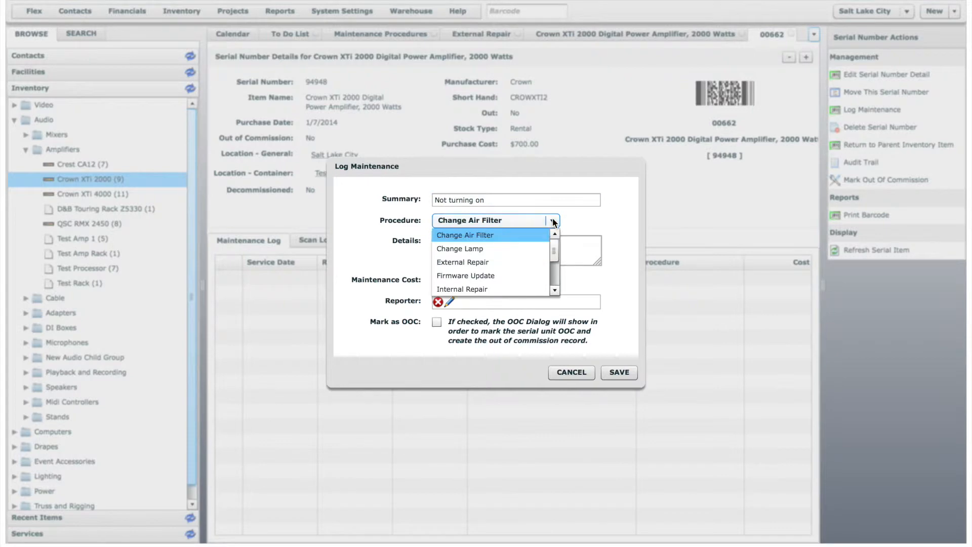
pyautogui.click(529, 263)
# - Enter the details "Stopped working on job ..." and set the maintenance cost to $15
pyautogui.click(534, 251)
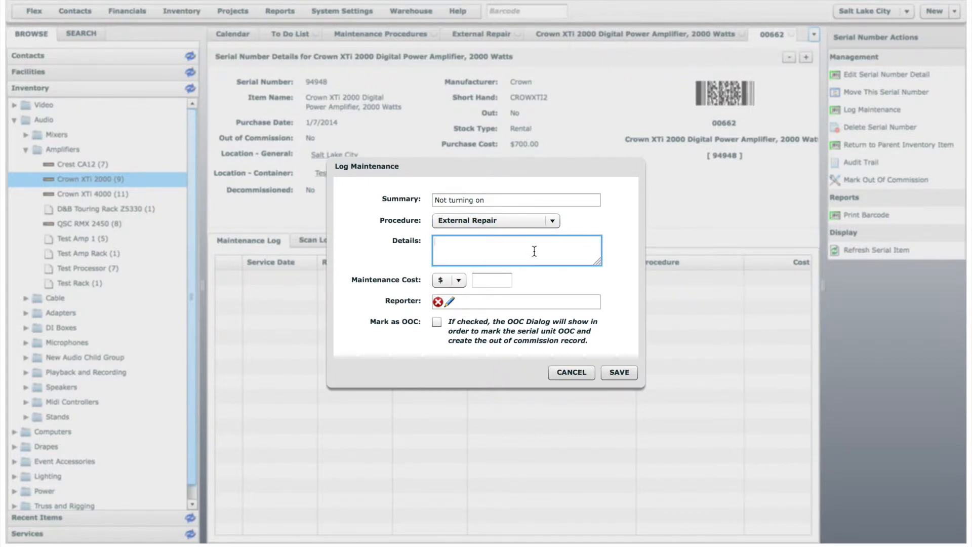
pyautogui.write('Stopped working on job ...')
pyautogui.click(481, 280)
pyautogui.write('15')
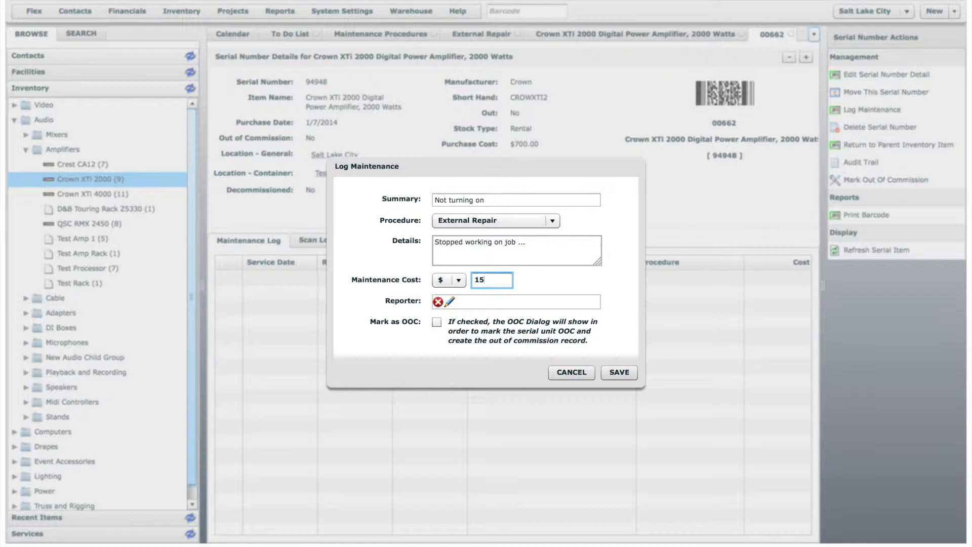
# - Search the contacts by part of the reporter's name and assign the matching contact as reporter
pyautogui.click(449, 301)
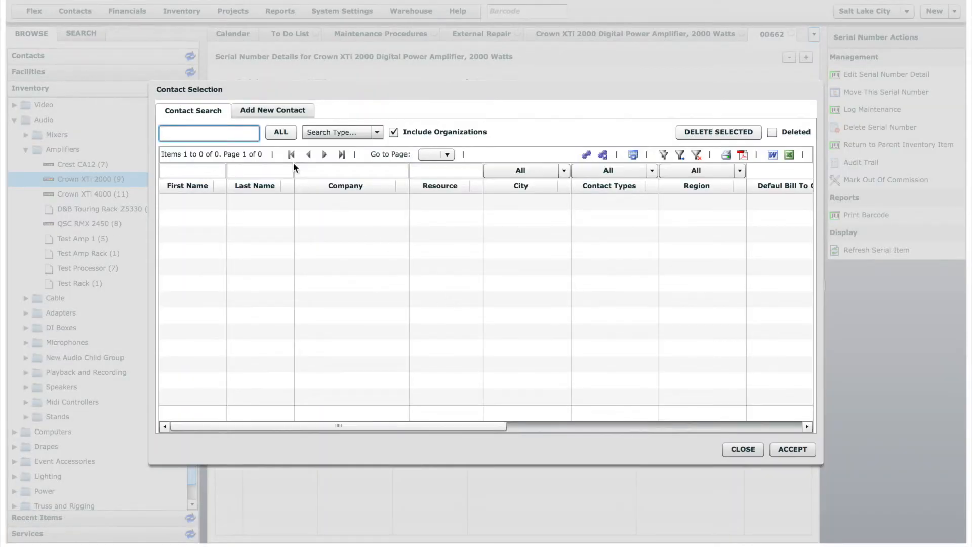
pyautogui.click(246, 130)
pyautogui.write('brand')
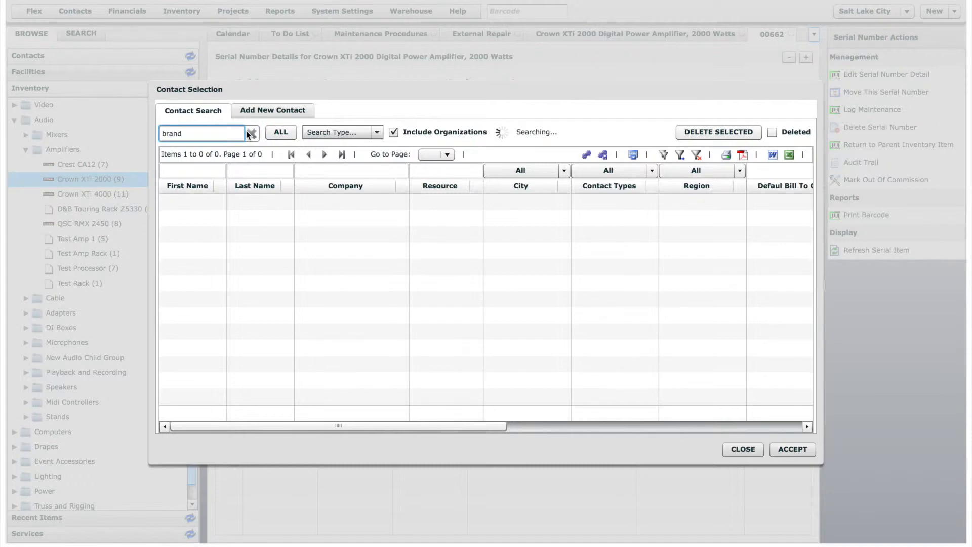
pyautogui.doubleClick(184, 202)
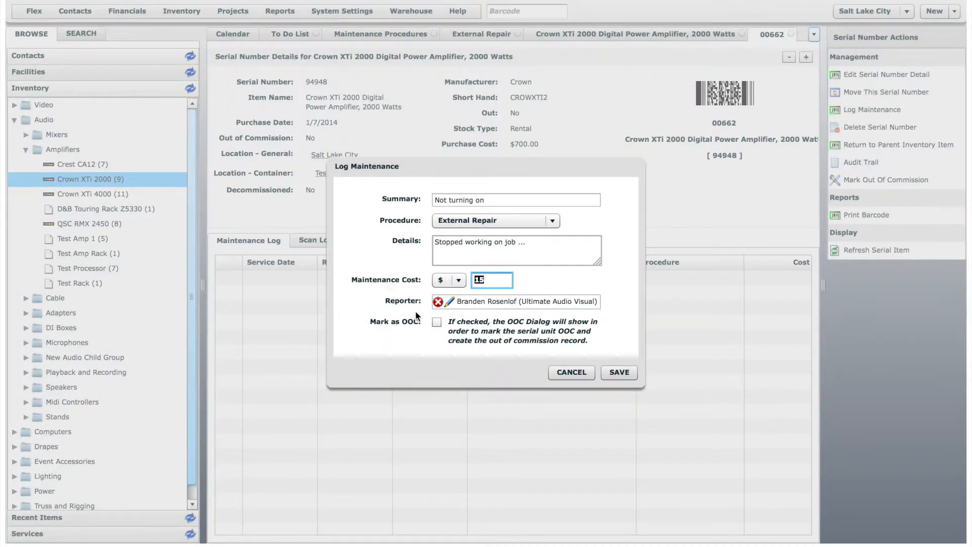
# - Mark the unit as out of commission, save the maintenance entry, and create the out-of-commission record with the prefilled reason
pyautogui.click(436, 323)
pyautogui.click(620, 372)
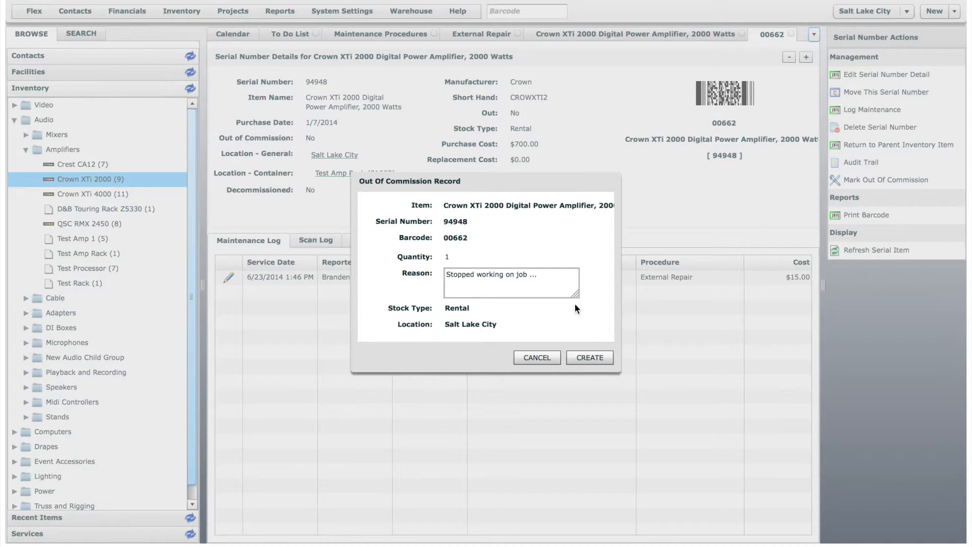
pyautogui.click(555, 280)
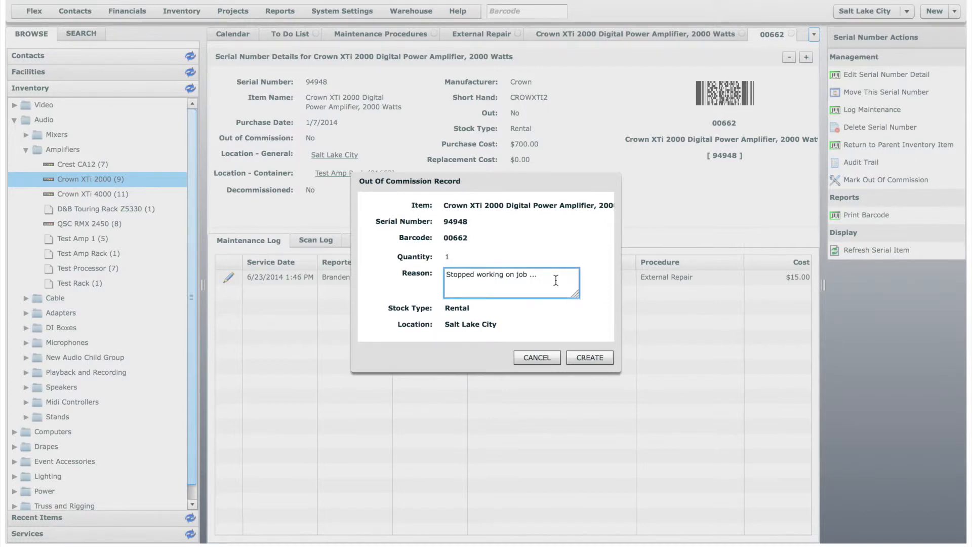
pyautogui.click(590, 357)
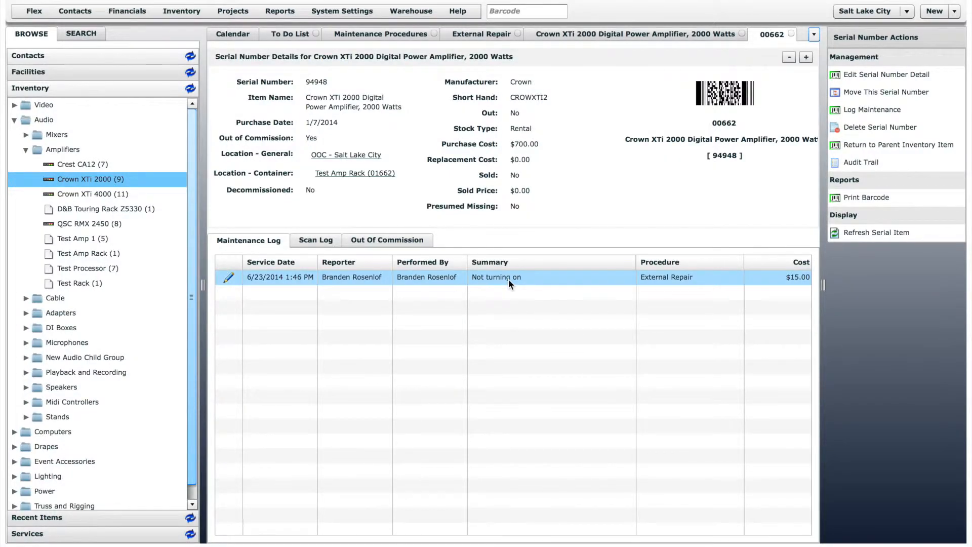
# - Check the unit's out-of-commission record and its OOC status in the amplifier's serial number list, then close the amplifier's page
pyautogui.click(394, 241)
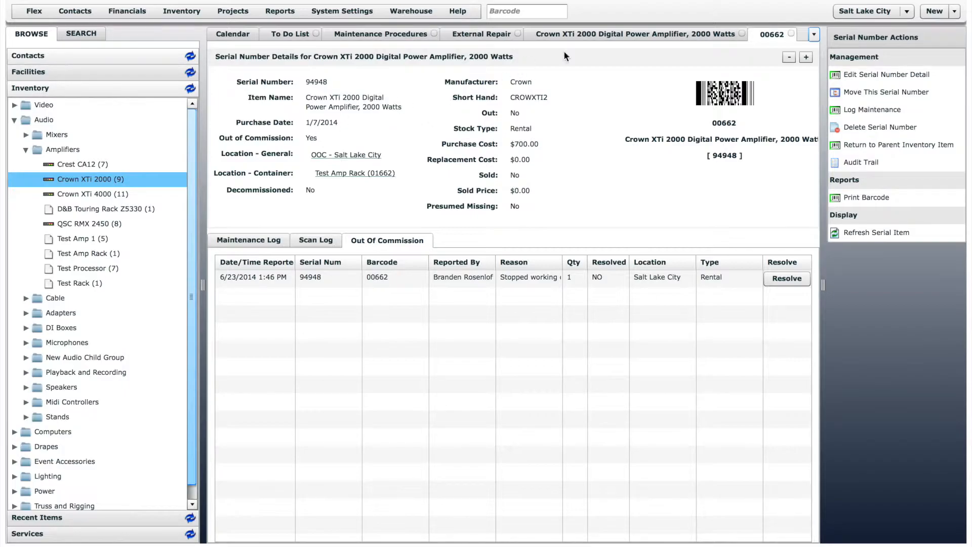
pyautogui.click(575, 36)
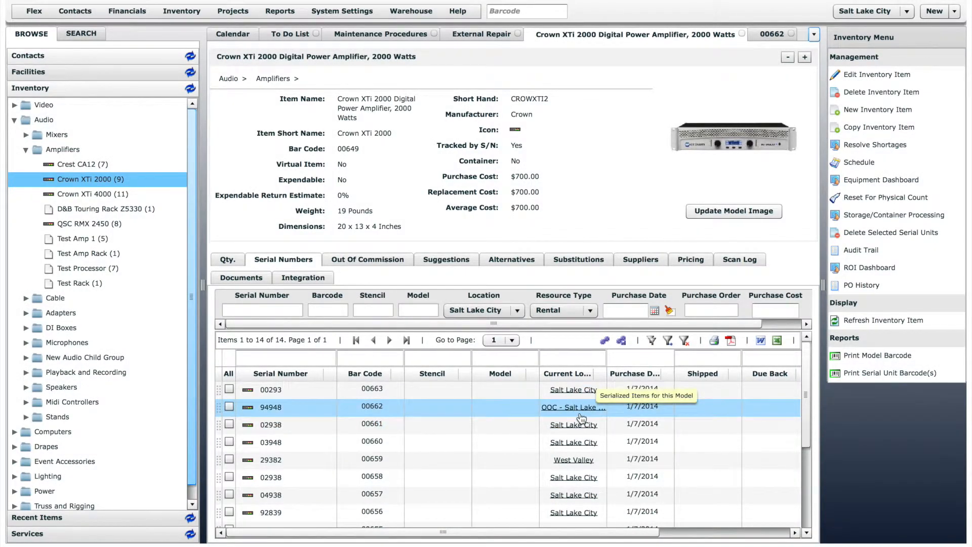
pyautogui.moveTo(598, 532); pyautogui.dragTo(772, 525)
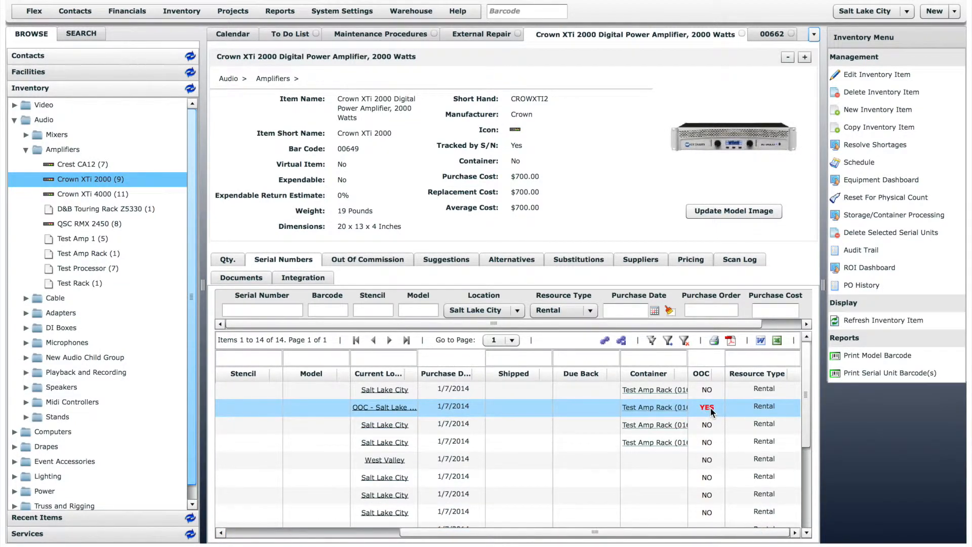
pyautogui.click(740, 33)
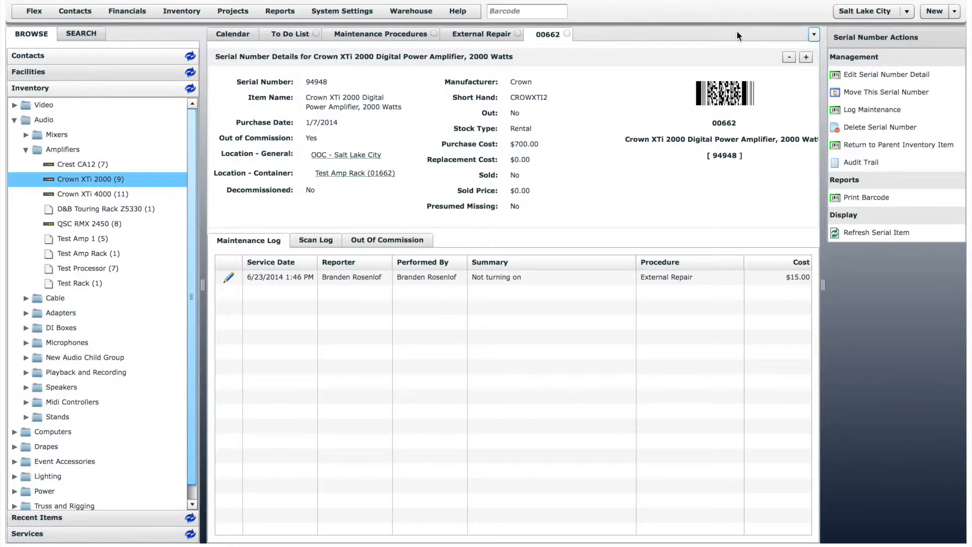
# - View the amplifier unit's out-of-commission record, then mark the unit as decommissioned and update its serial number details
pyautogui.click(385, 240)
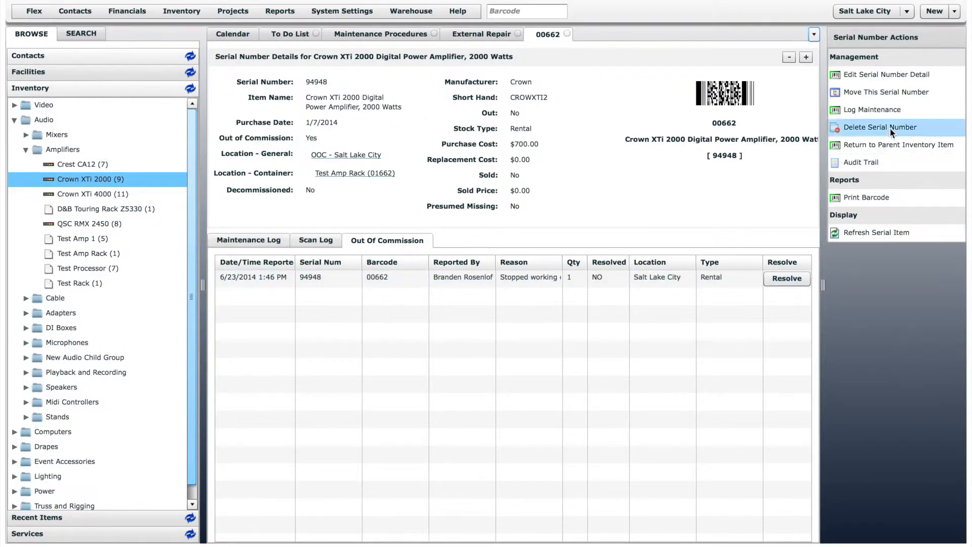
pyautogui.click(889, 79)
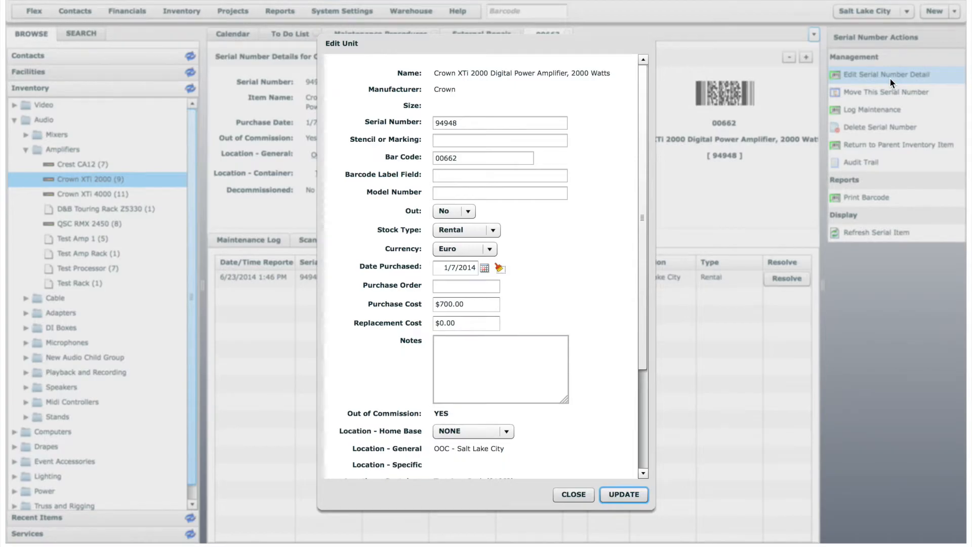
pyautogui.moveTo(644, 218); pyautogui.dragTo(642, 317)
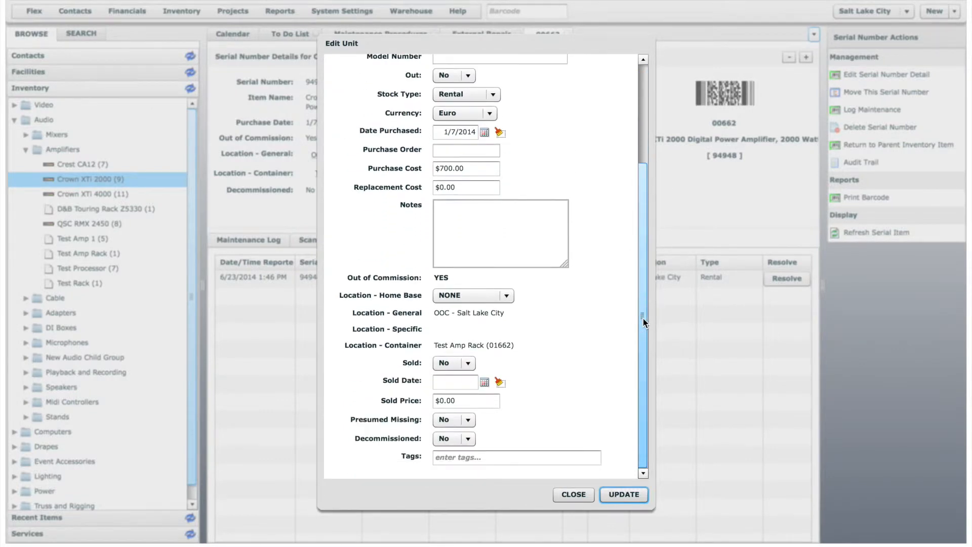
pyautogui.click(465, 440)
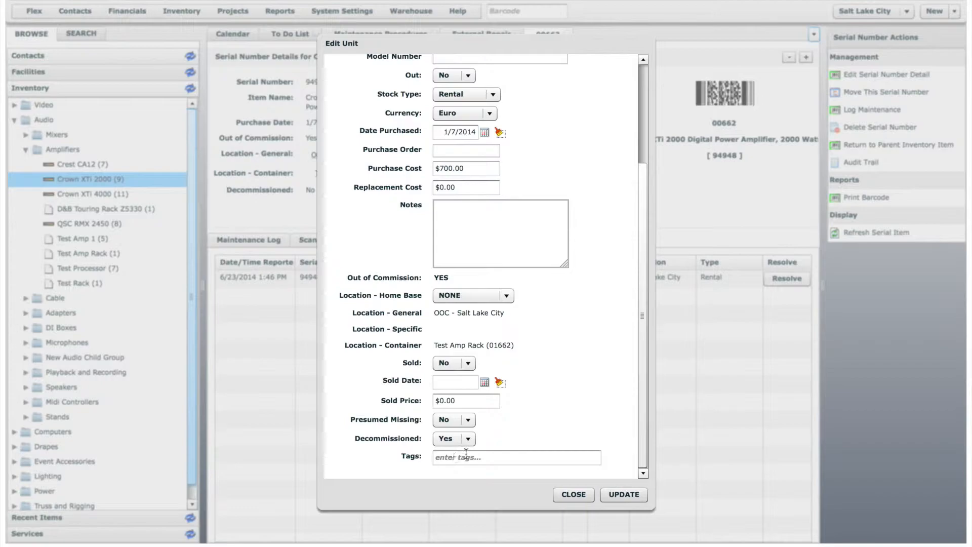
pyautogui.click(619, 495)
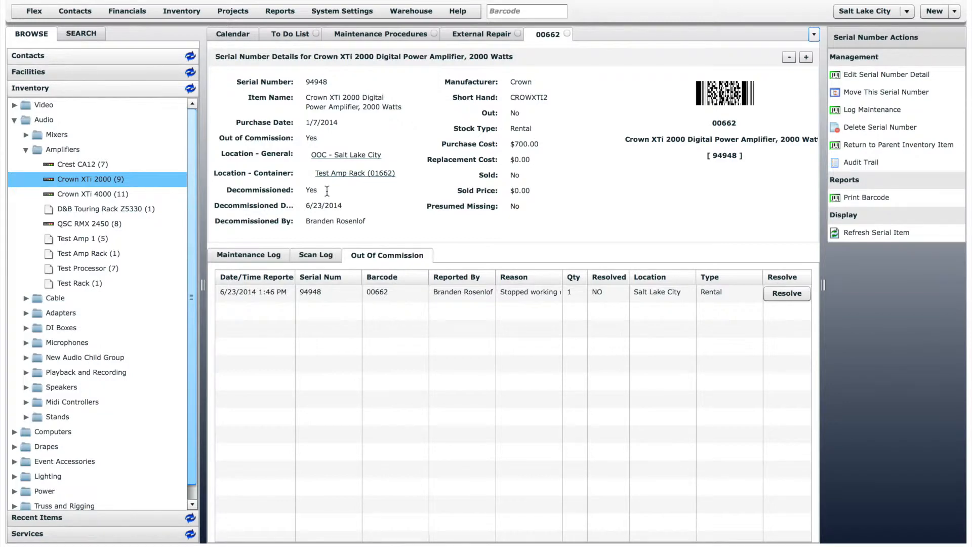
# - Search the inventory for "macbook" and open the 13" Macbook Air unit 01565
pyautogui.click(87, 32)
pyautogui.click(89, 71)
pyautogui.write('macbook')
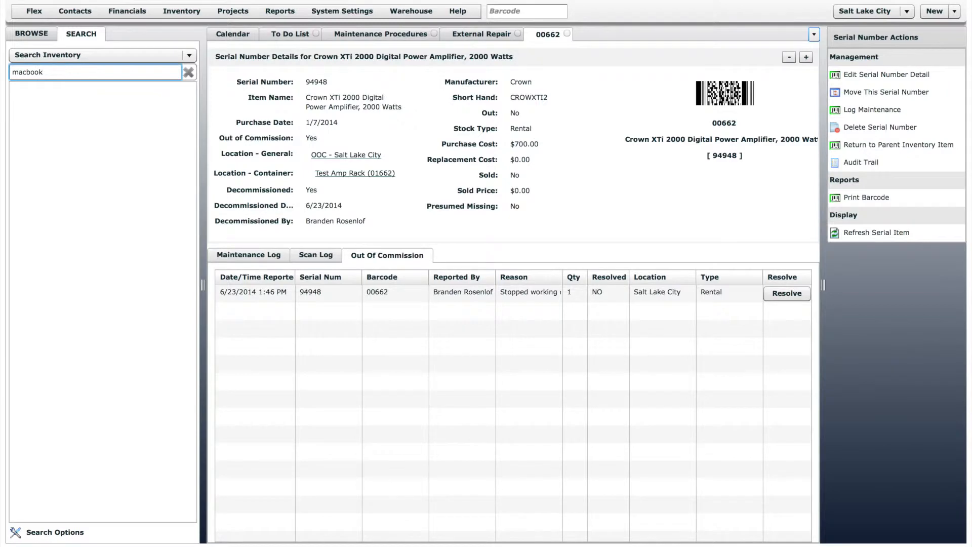
pyautogui.press('Return')
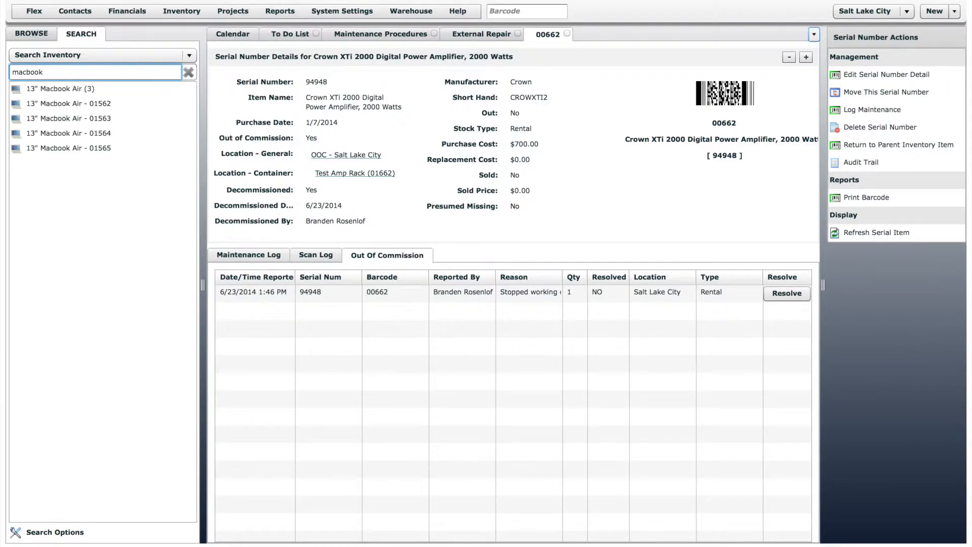
pyautogui.doubleClick(83, 149)
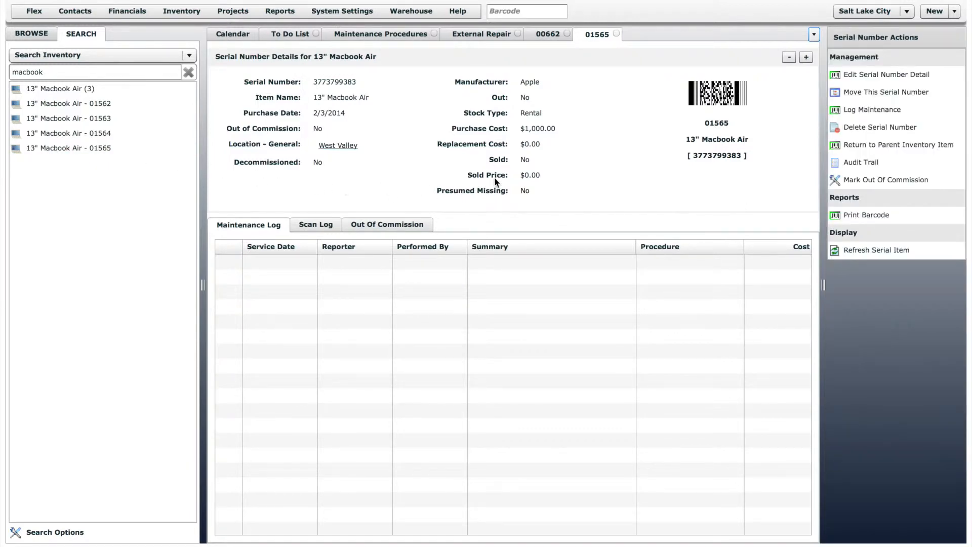
# - Start a maintenance entry for the Macbook Air unit with the summary "Software Update" and the procedure Software Update
pyautogui.click(876, 108)
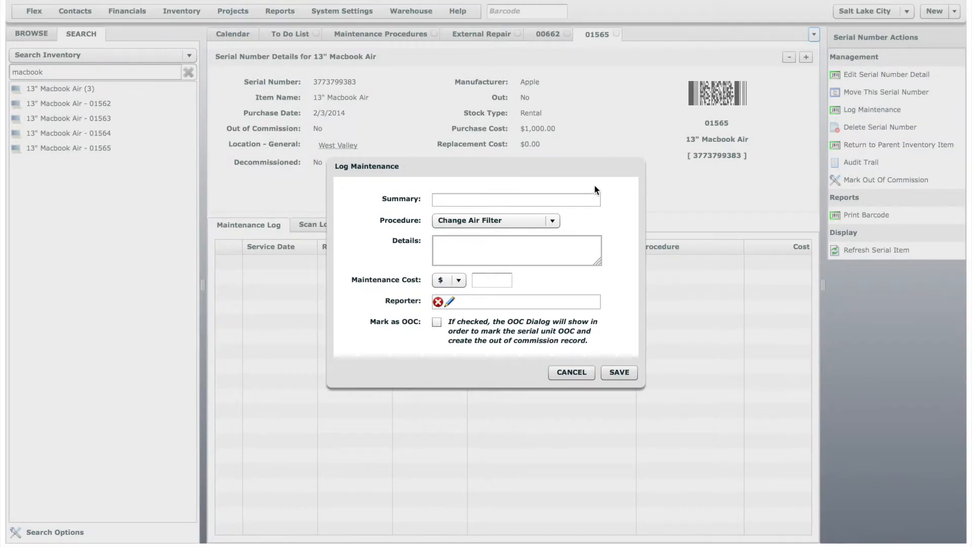
pyautogui.click(570, 199)
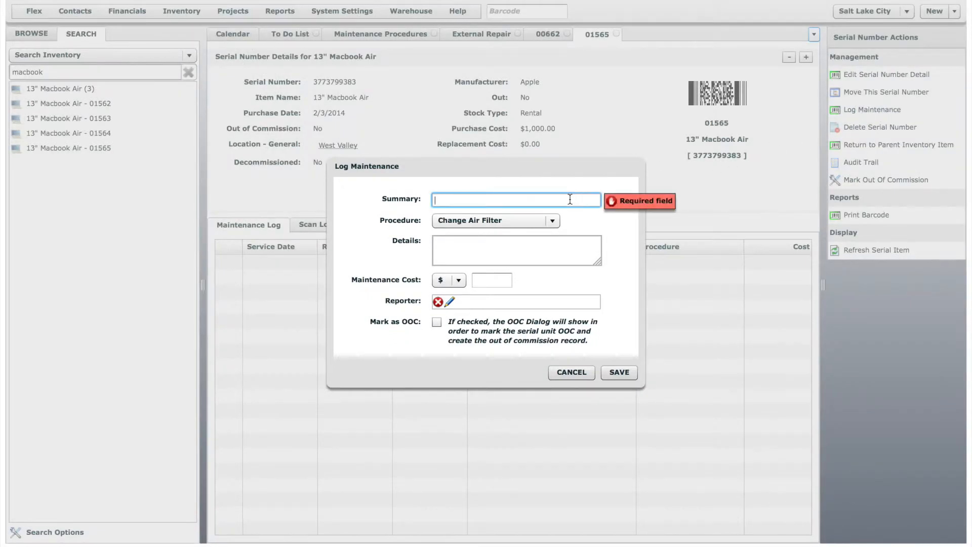
pyautogui.write('Software Update')
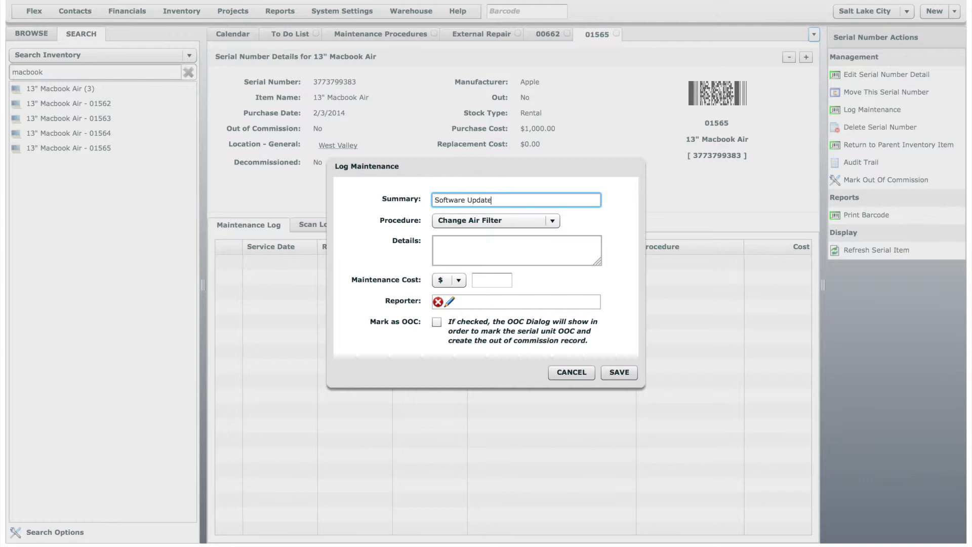
pyautogui.click(552, 220)
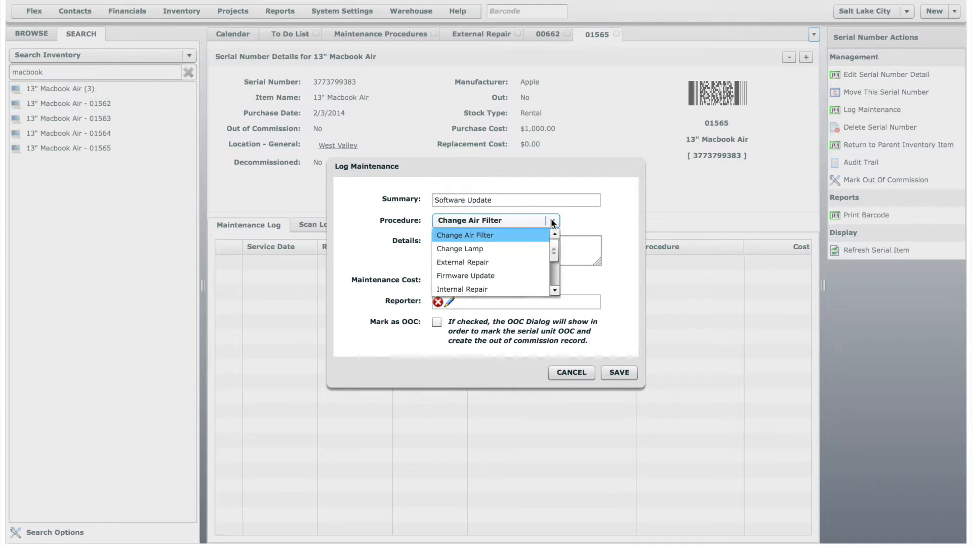
pyautogui.moveTo(556, 248); pyautogui.dragTo(556, 271)
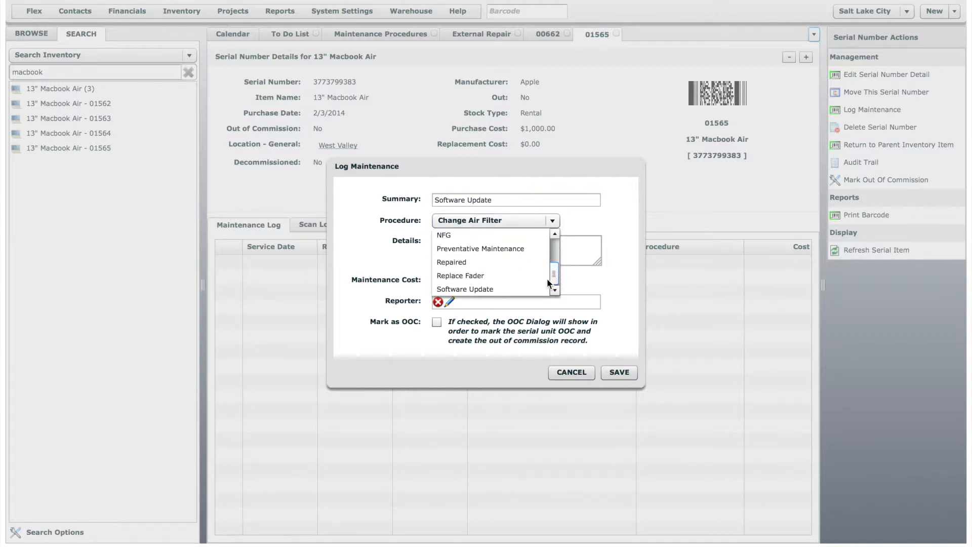
pyautogui.click(514, 287)
# - Enter the details "Updated to OS ..." and set the maintenance cost to $30
pyautogui.click(495, 241)
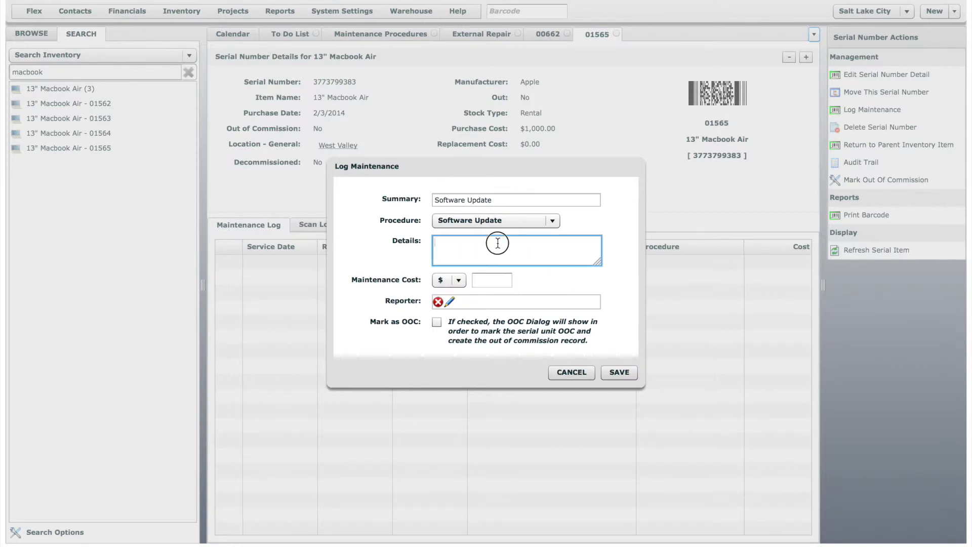
pyautogui.write('Updated to ')
pyautogui.write('OX')
pyautogui.press('BackSpace')
pyautogui.press('BackSpace')
pyautogui.write('S ...')
pyautogui.click(498, 278)
pyautogui.write('30')
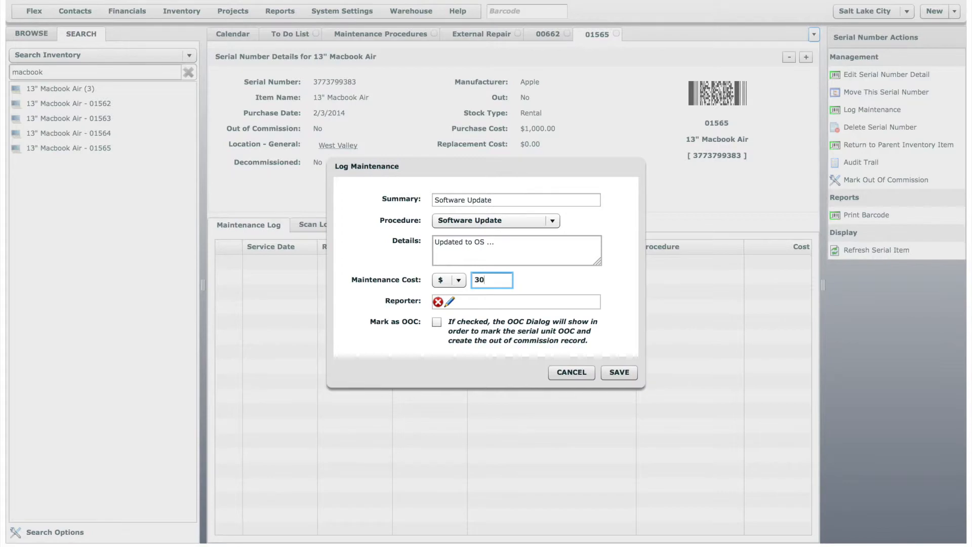
# - Search the contacts by the reporter's first name, assign the matching contact as reporter, and save the maintenance entry
pyautogui.click(450, 301)
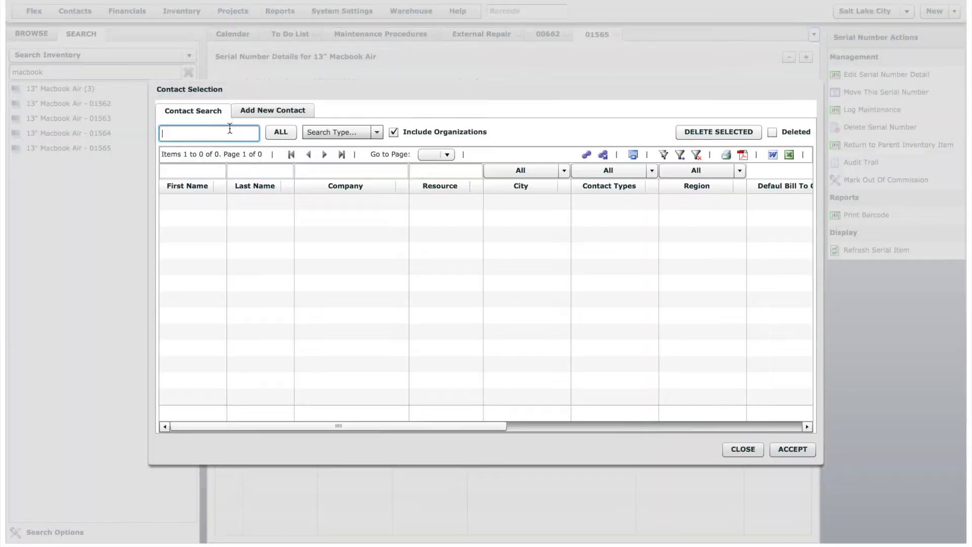
pyautogui.click(228, 130)
pyautogui.write('branden')
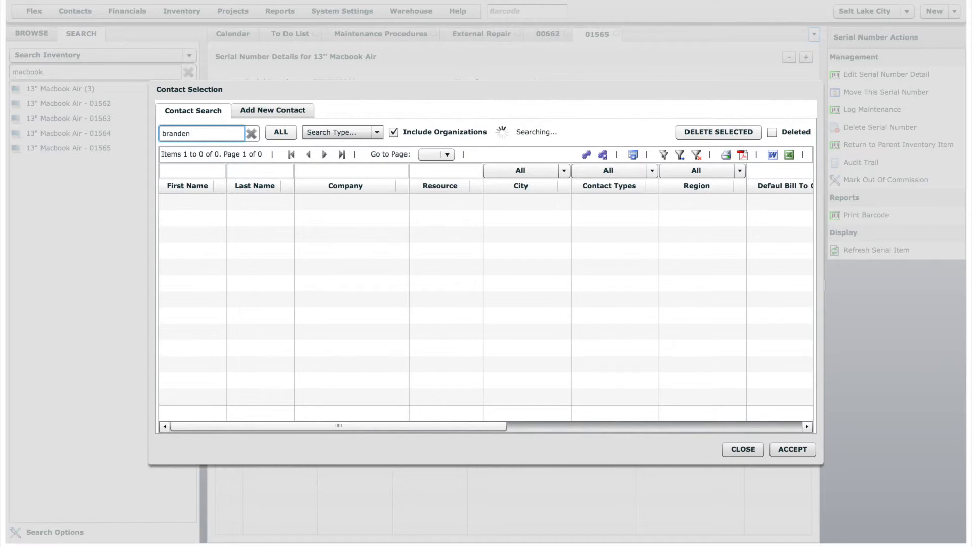
pyautogui.click(188, 202)
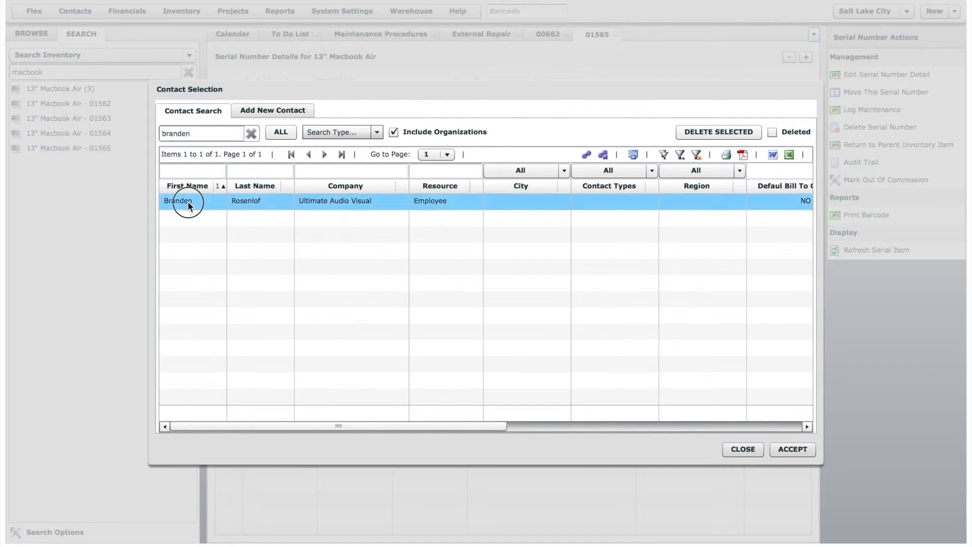
pyautogui.doubleClick(187, 202)
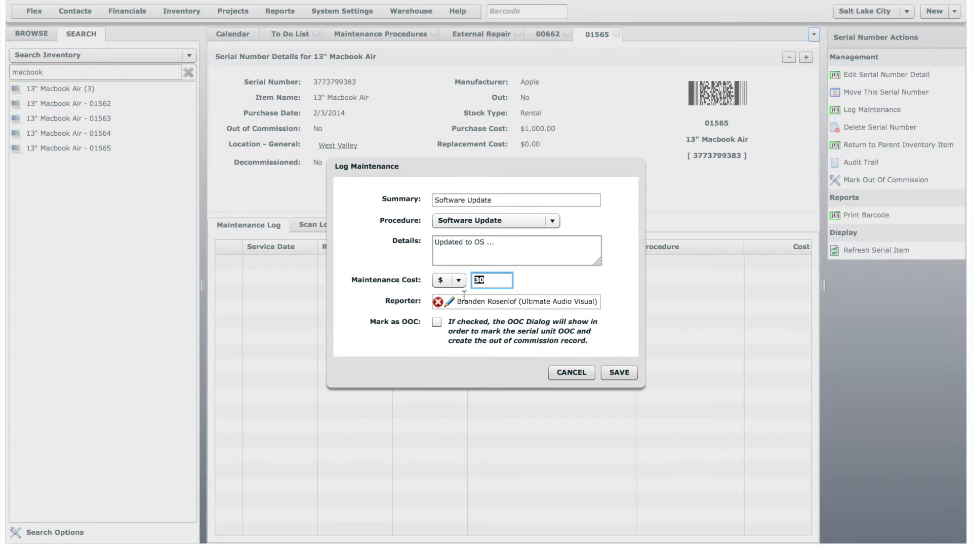
pyautogui.click(615, 371)
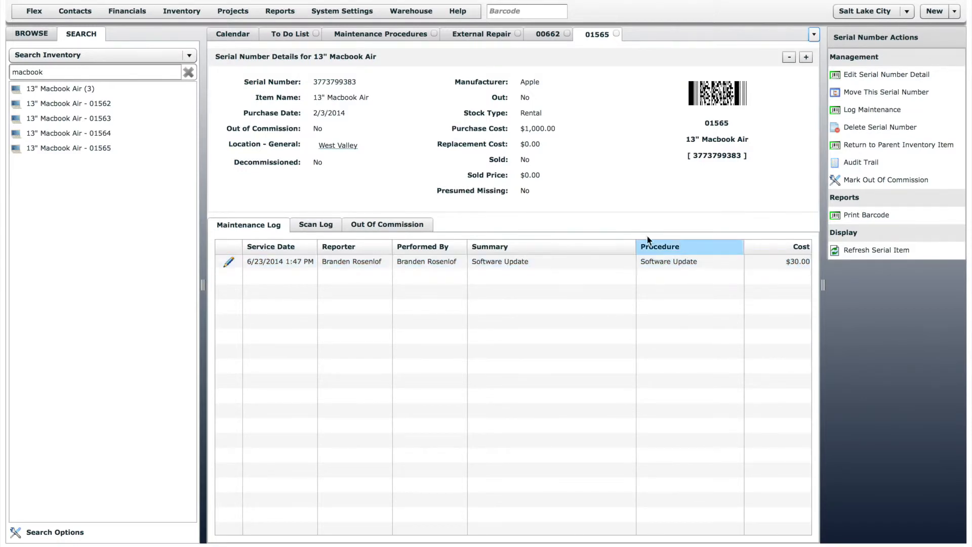
# - Browse the audio signal cables in the inventory, open the 25' XLR cable, and view its out-of-commission records
pyautogui.click(39, 34)
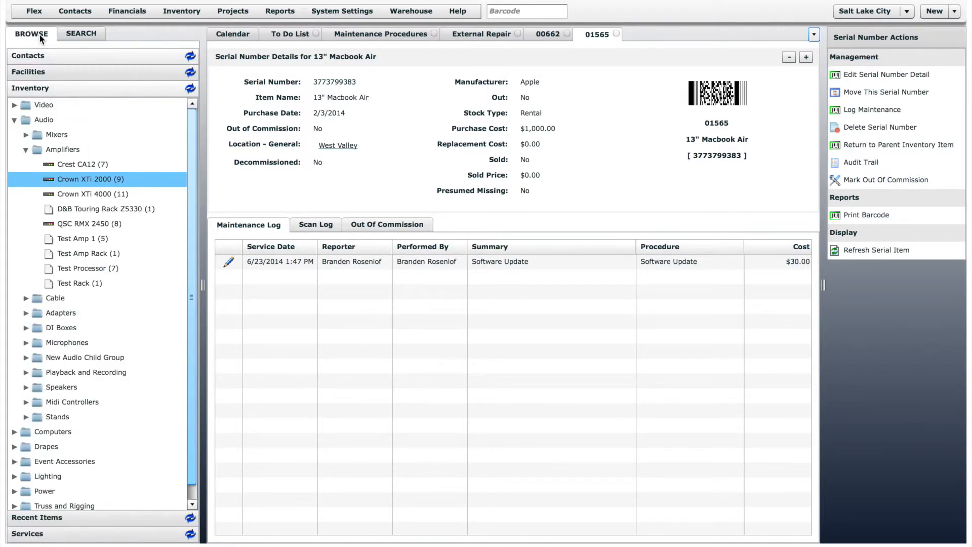
pyautogui.click(25, 298)
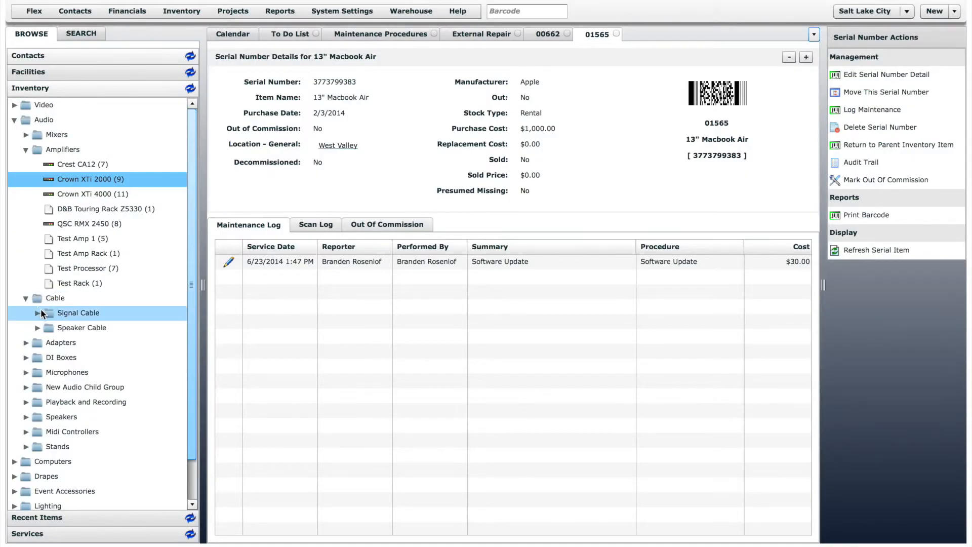
pyautogui.click(37, 313)
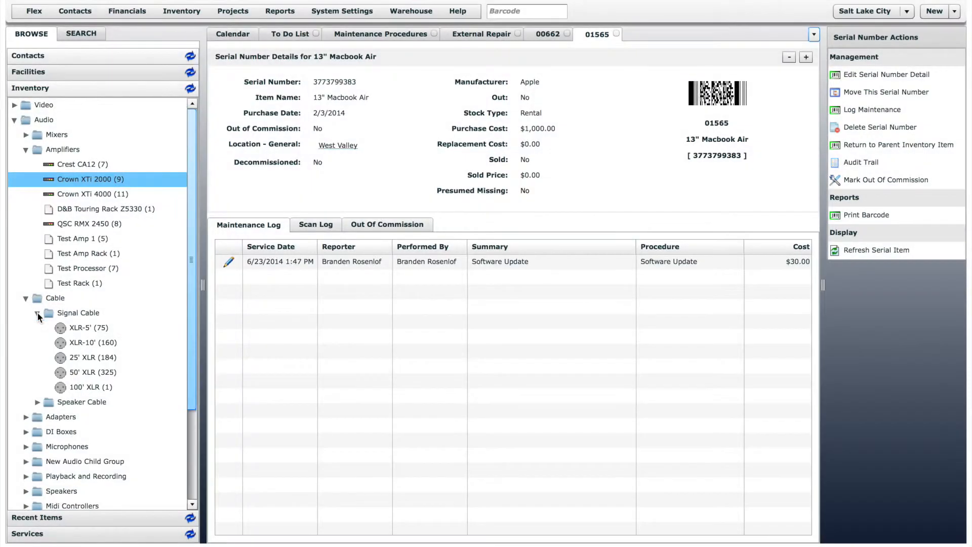
pyautogui.click(92, 358)
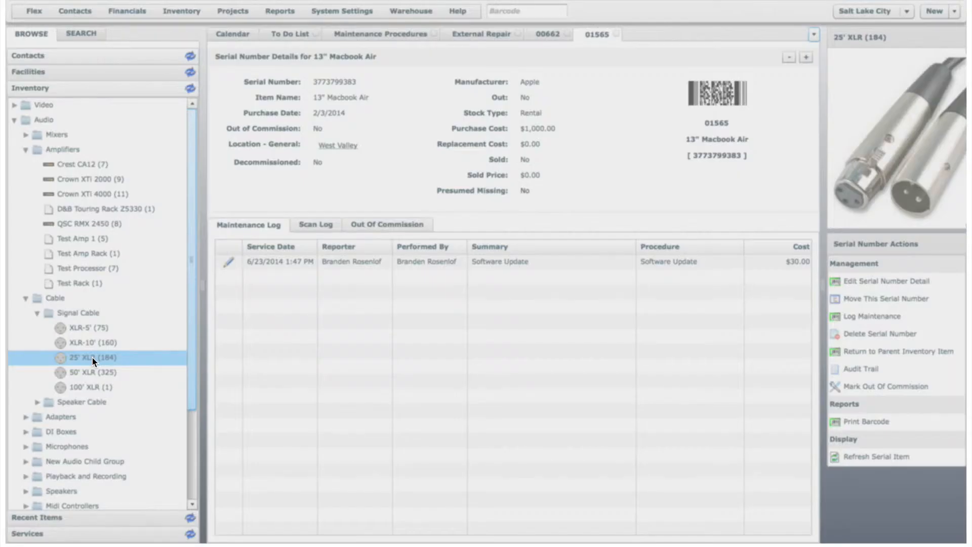
pyautogui.doubleClick(92, 357)
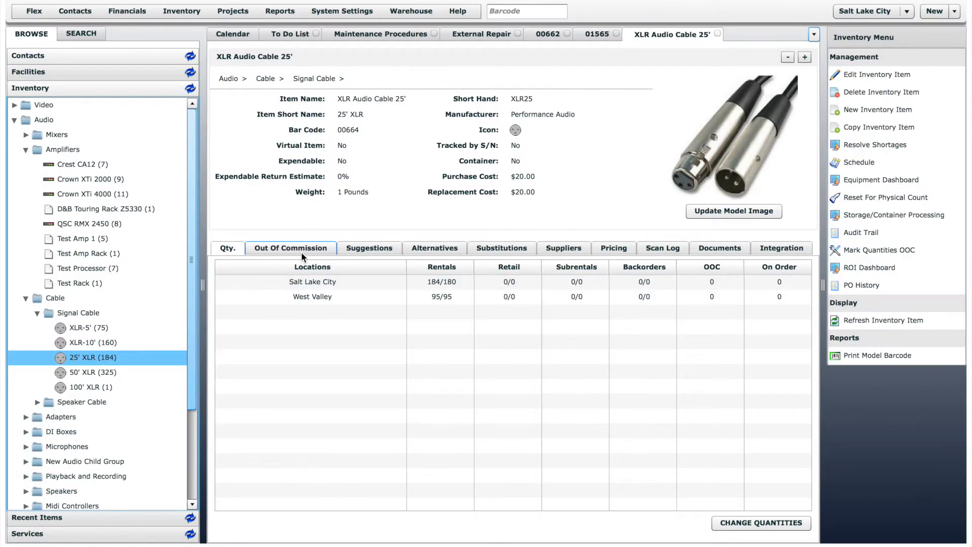
pyautogui.click(302, 252)
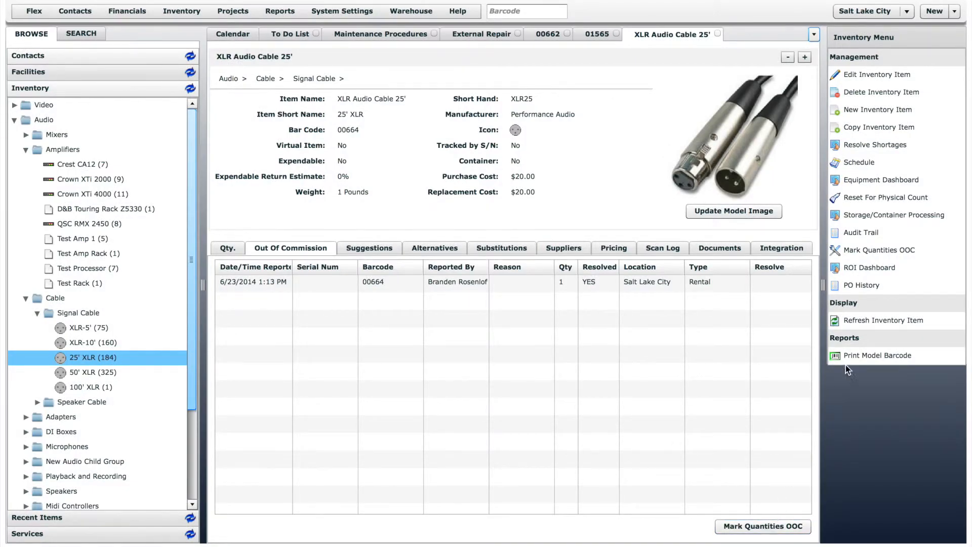
# - Create an out-of-commission record for 2 of the 25' XLR cables with reason "Bad ends", stock type Rental, and location Salt Lake City
pyautogui.click(882, 251)
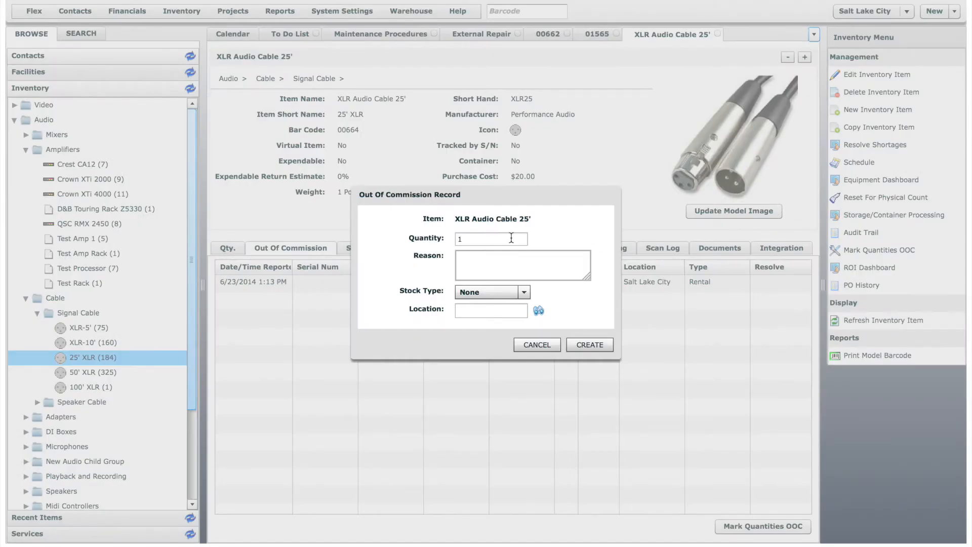
pyautogui.write('2')
pyautogui.click(478, 266)
pyautogui.write('Bad ends')
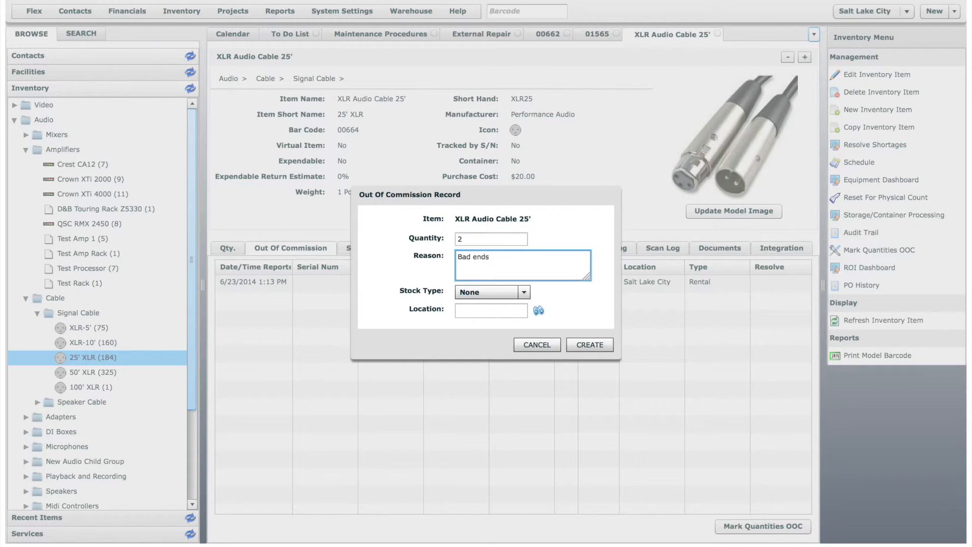
pyautogui.click(516, 291)
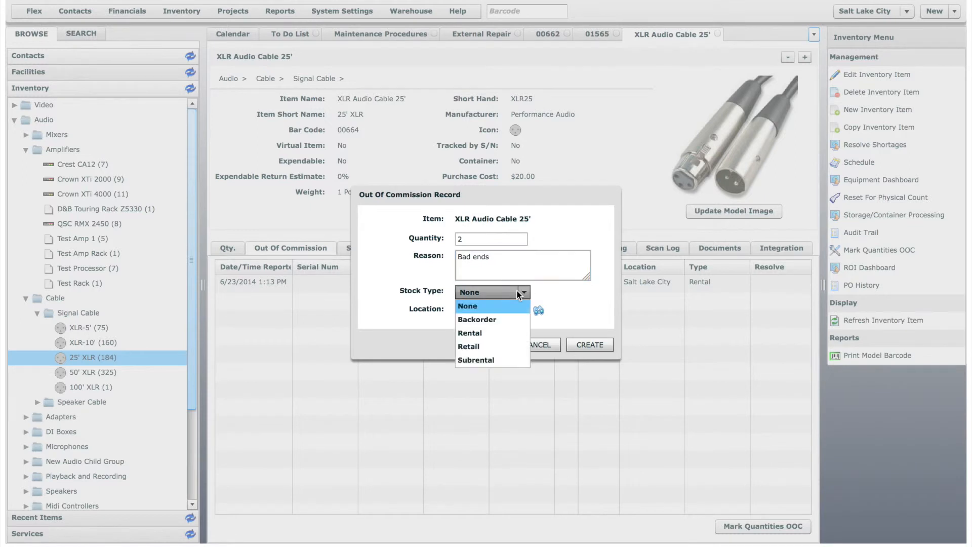
pyautogui.click(500, 331)
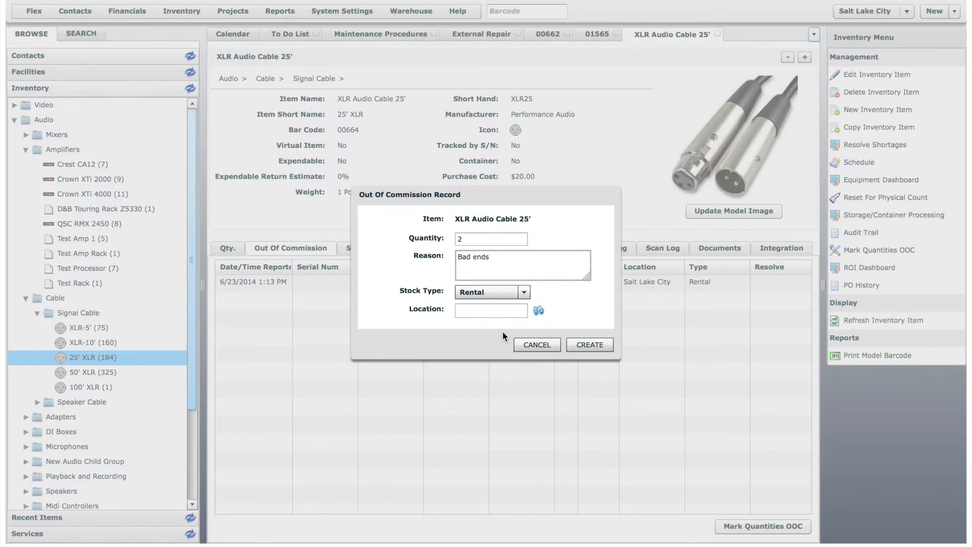
pyautogui.click(512, 310)
pyautogui.write('salt')
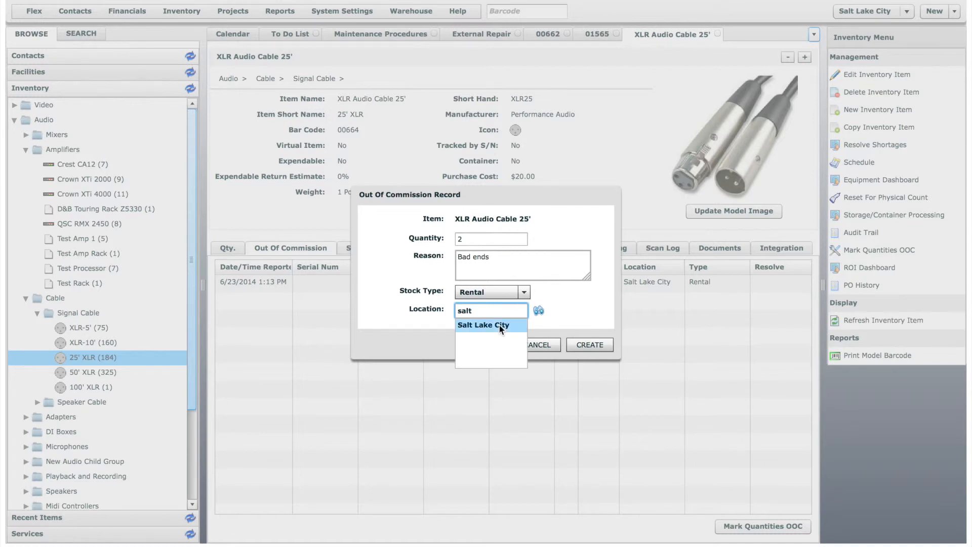
pyautogui.click(499, 324)
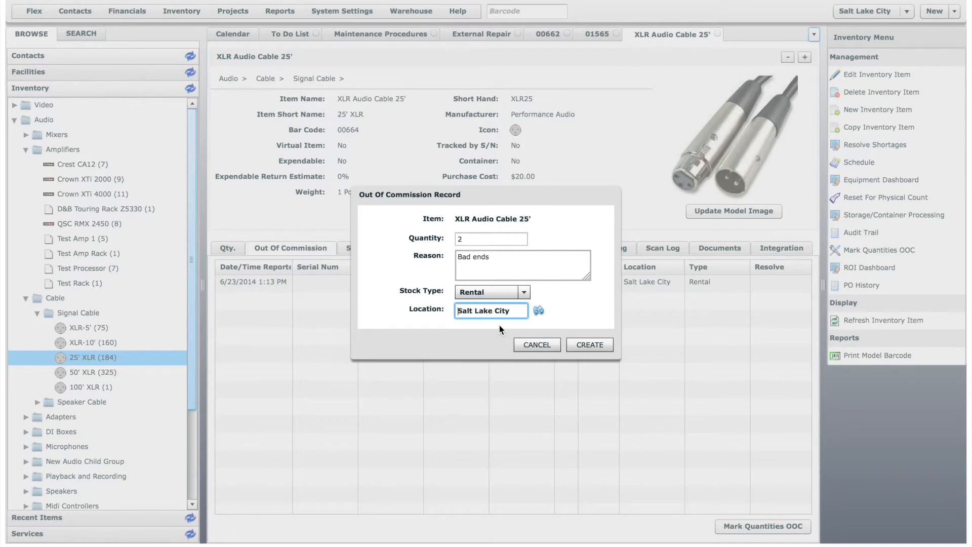
pyautogui.click(589, 346)
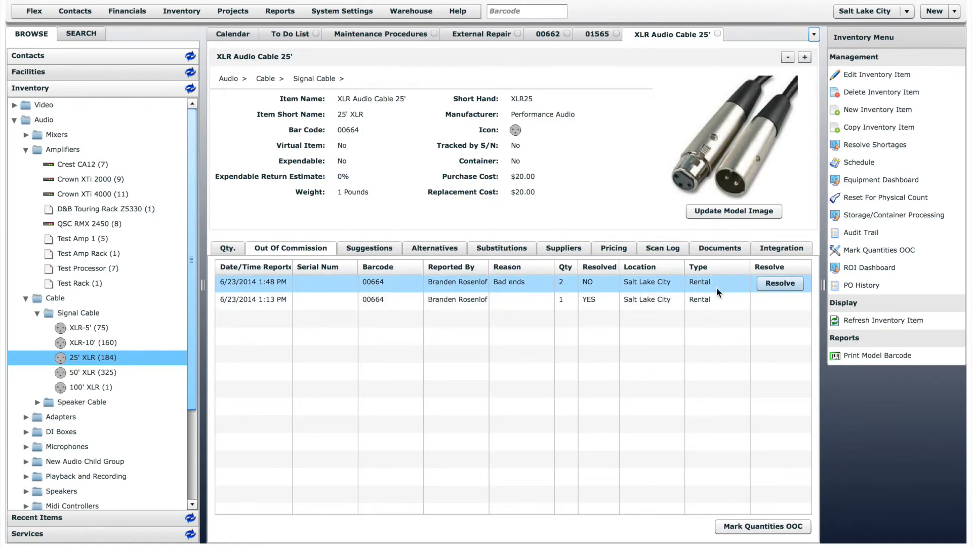
# - View the 25' XLR cable's quantities by location, including the out-of-commission count
pyautogui.click(228, 249)
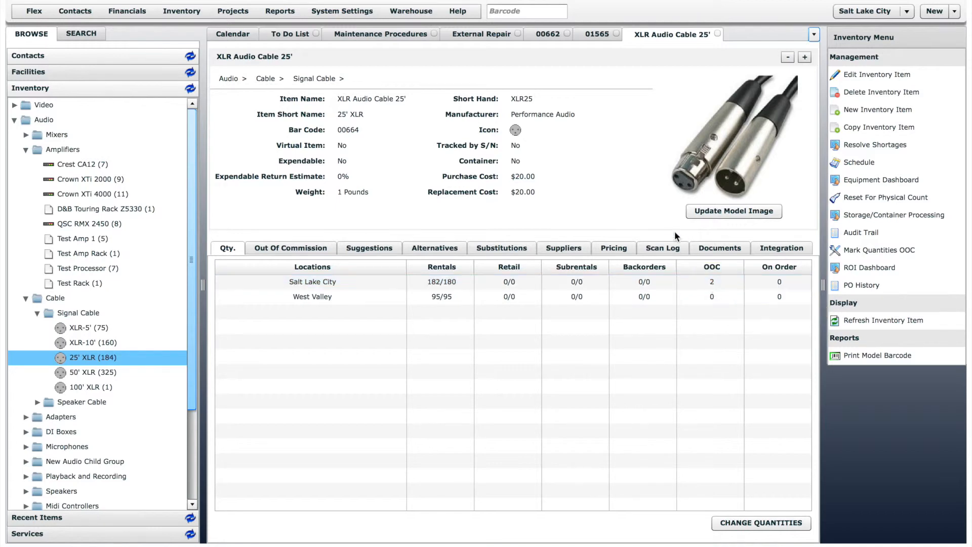
# - Return barcode 00646 to available inventory with Free Scan In, view its damage logging form, and cancel the form without saving
pyautogui.click(417, 12)
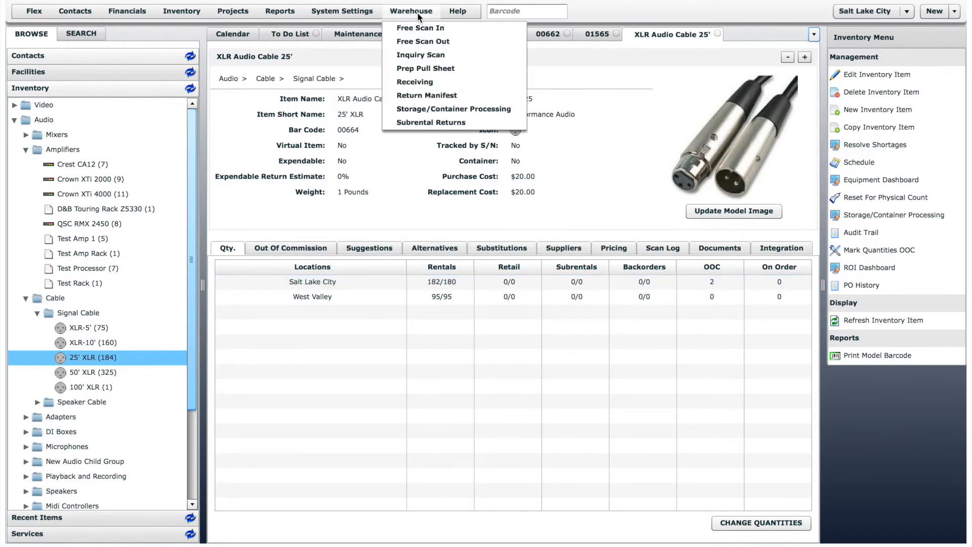
pyautogui.click(418, 28)
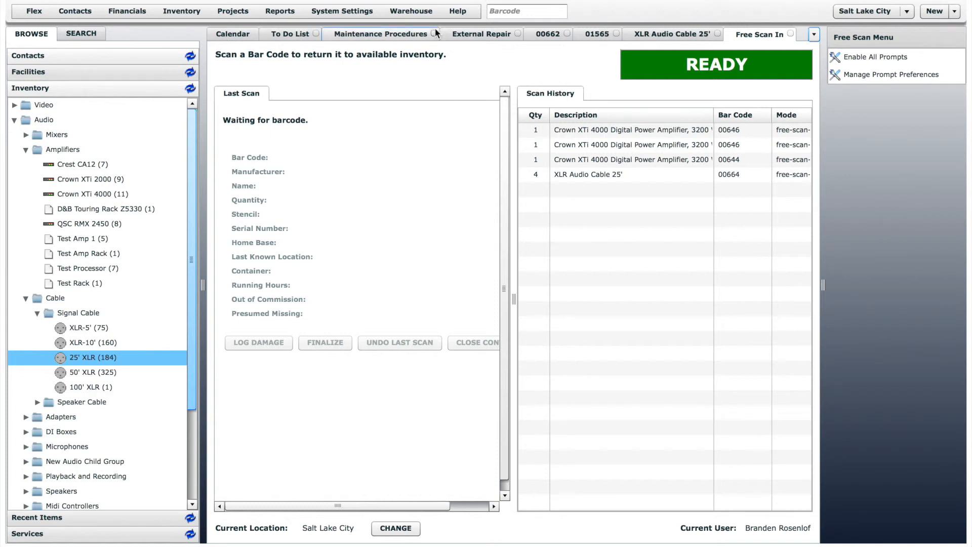
pyautogui.click(500, 11)
pyautogui.write('00646')
pyautogui.press('Return')
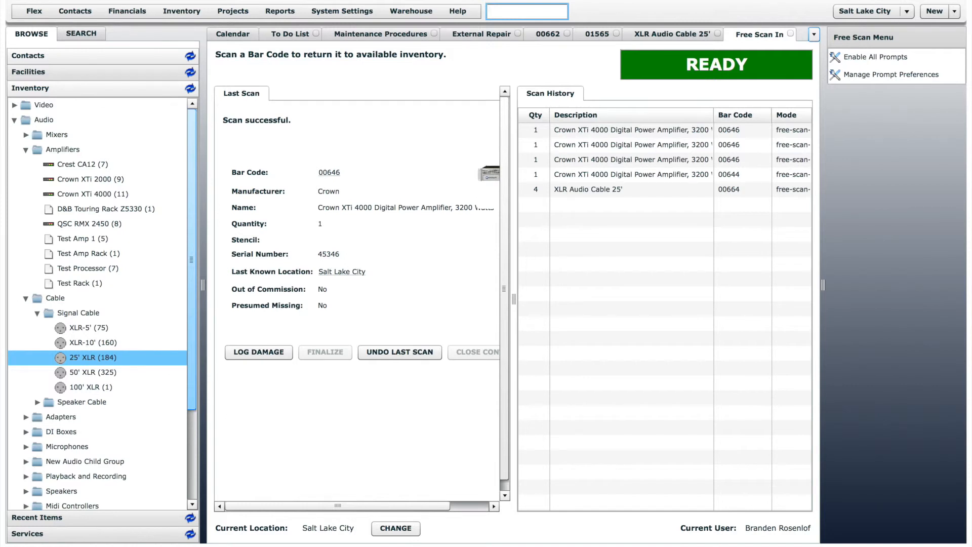
pyautogui.click(254, 352)
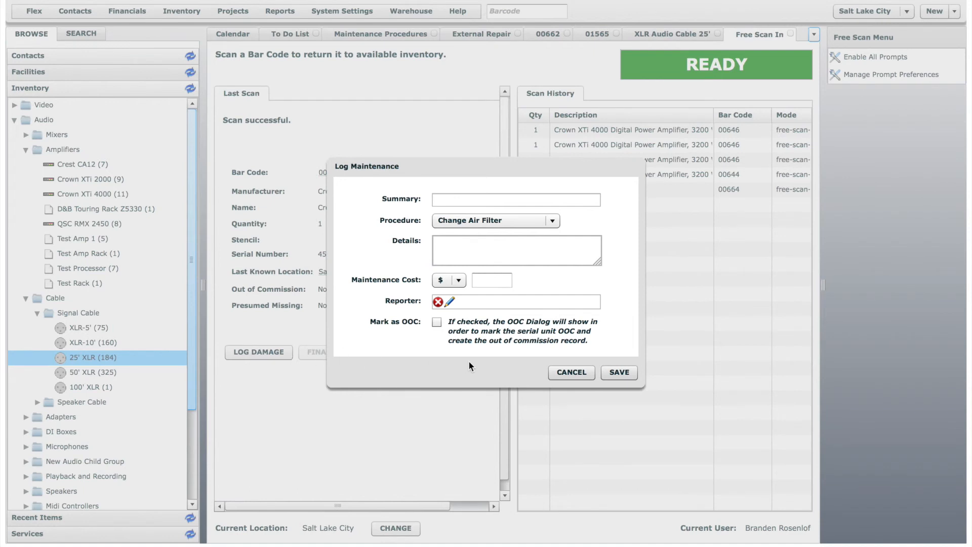
pyautogui.click(570, 372)
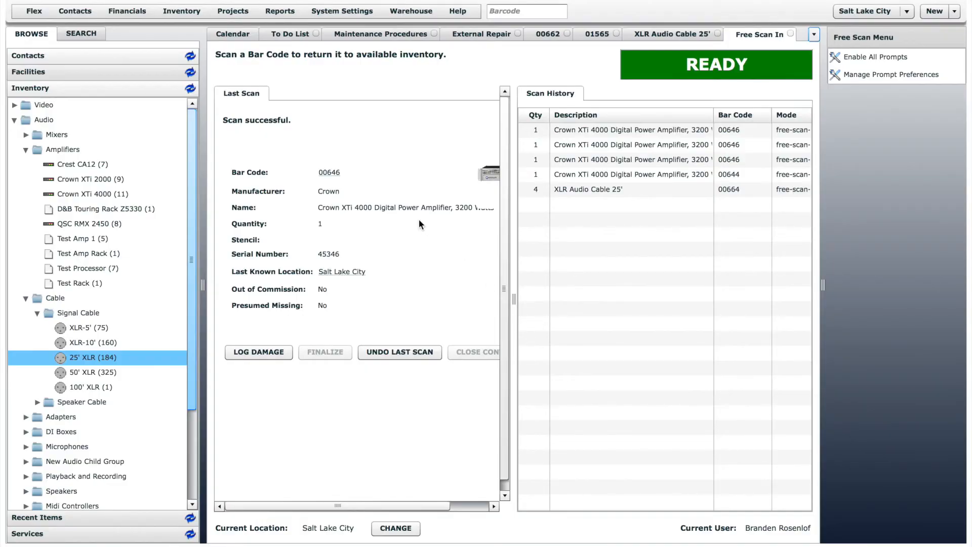
# - Generate the Out Of Commission Report in PDF format
pyautogui.click(278, 11)
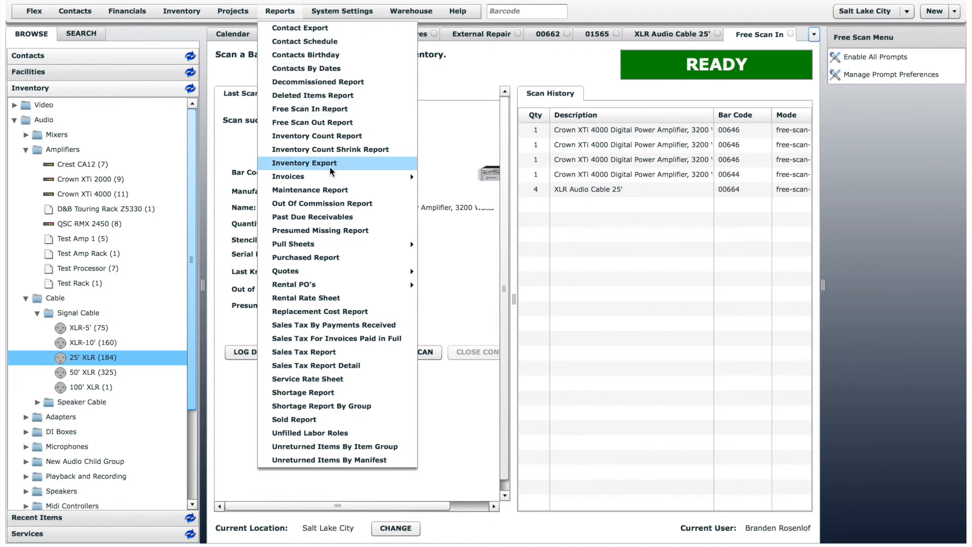
pyautogui.click(357, 203)
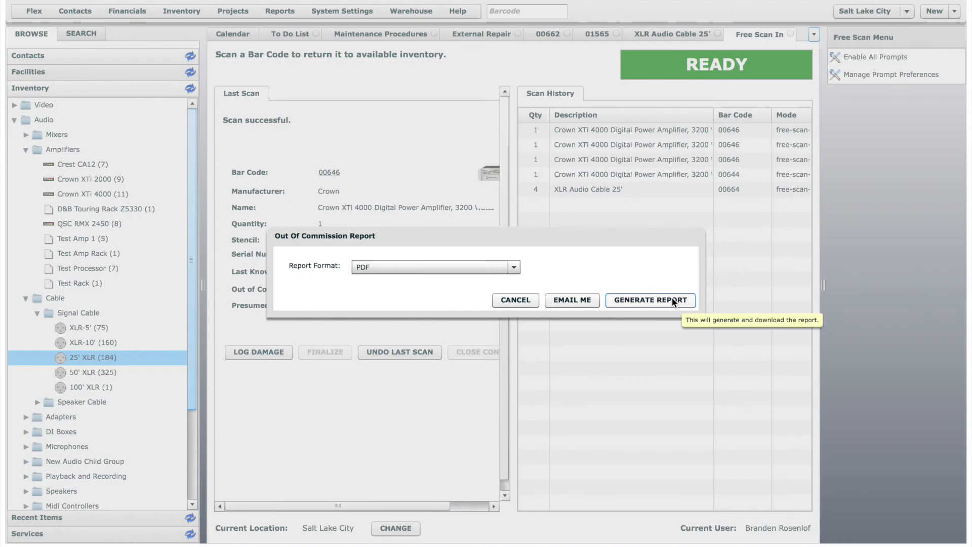
pyautogui.click(650, 299)
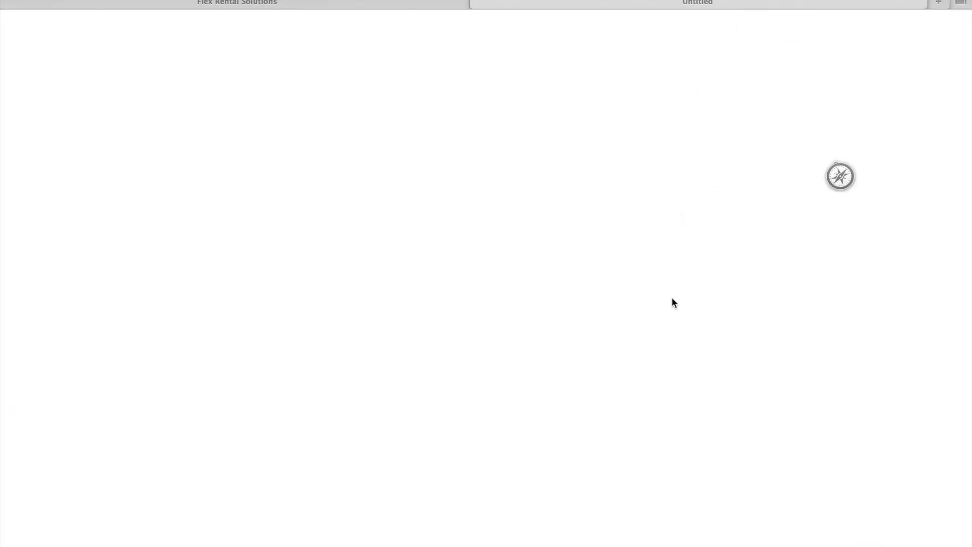